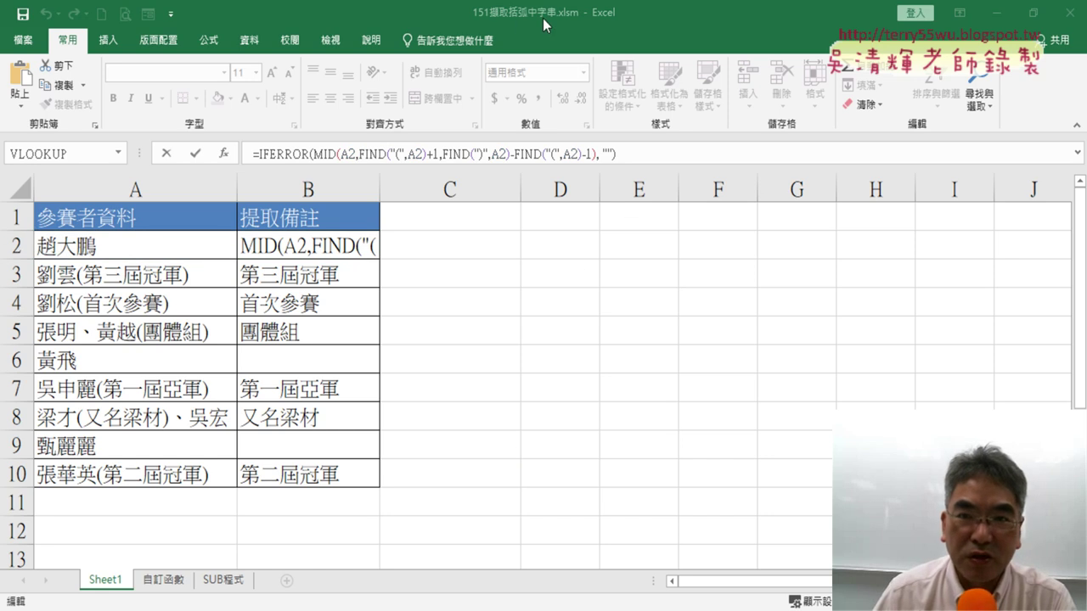
# Cancel the accidental B2 formula edit and look over the 自訂函數 and SUB程式 sheets.
pyautogui.click(166, 589)
pyautogui.click(168, 588)
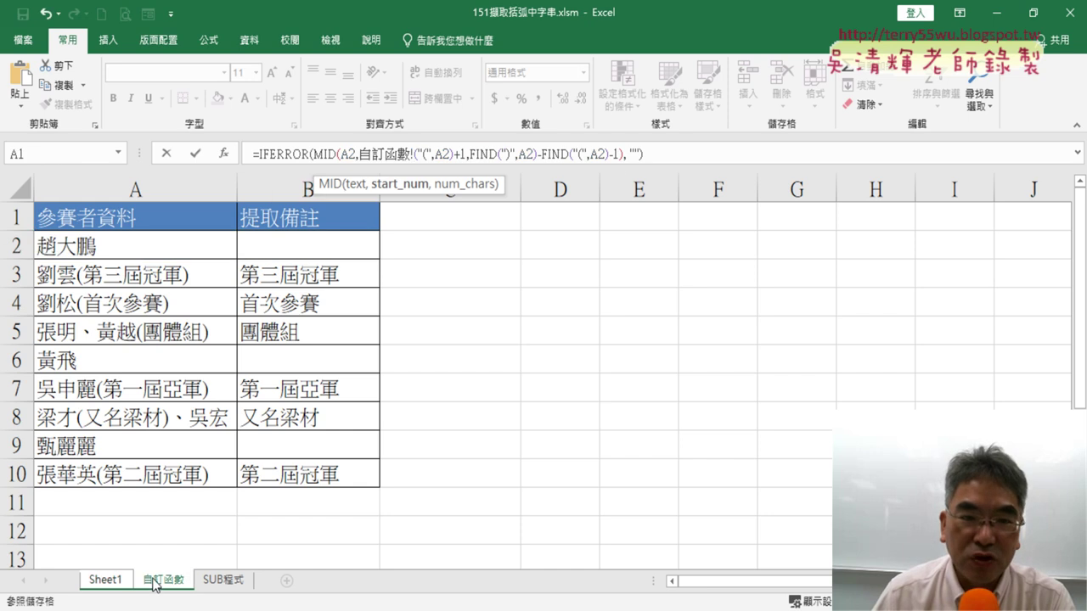
pyautogui.click(165, 154)
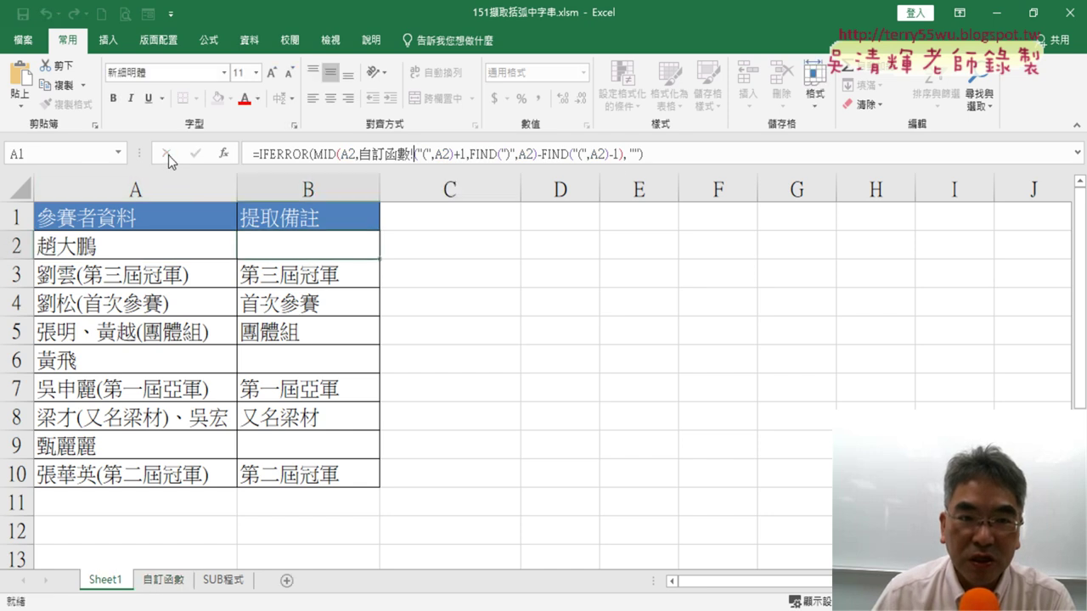
pyautogui.click(170, 584)
pyautogui.click(230, 588)
pyautogui.click(106, 581)
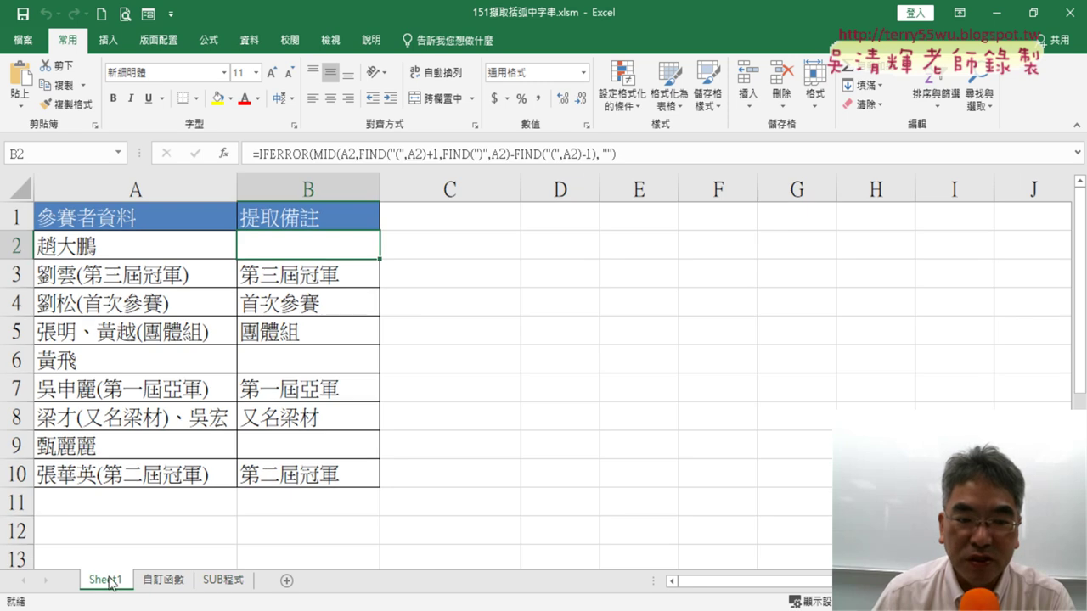
# On Sheet1, select the entries in A2:A10 and notes in B2:B10, then pick cell A3.
pyautogui.moveTo(308, 246); pyautogui.dragTo(310, 475)
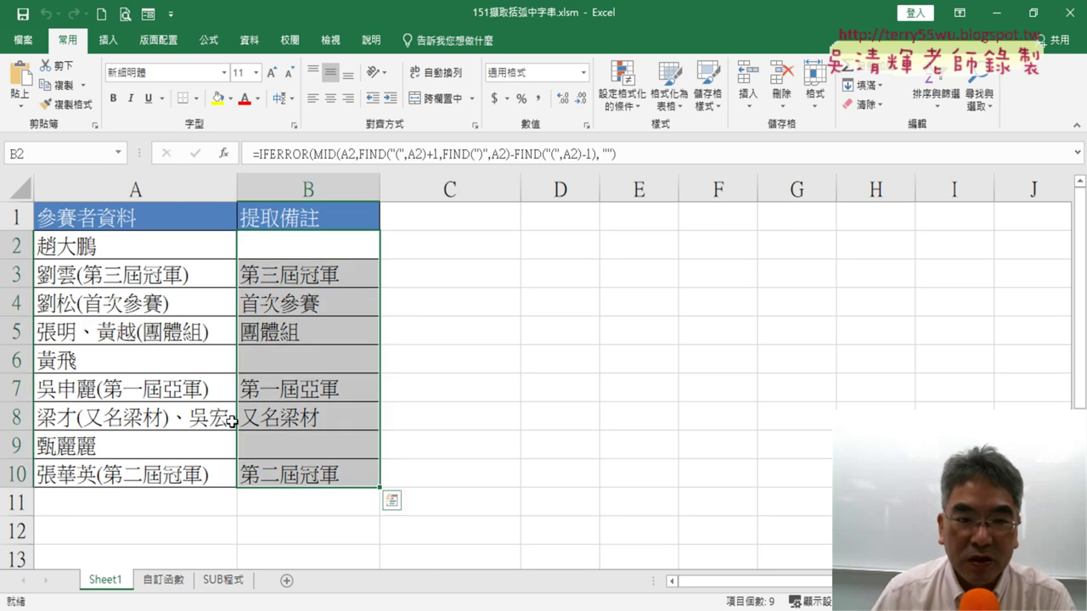
pyautogui.moveTo(158, 246); pyautogui.dragTo(158, 439)
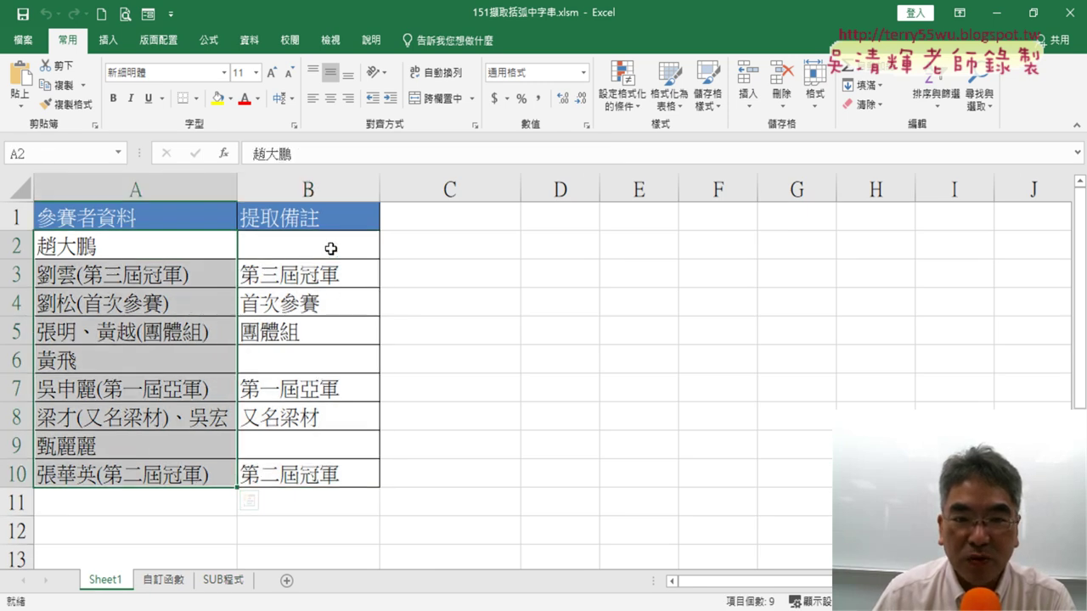
pyautogui.moveTo(328, 247)
pyautogui.mouseDown()
pyautogui.moveTo(328, 417)
pyautogui.moveTo(352, 473)
pyautogui.mouseUp()
pyautogui.click(150, 250)
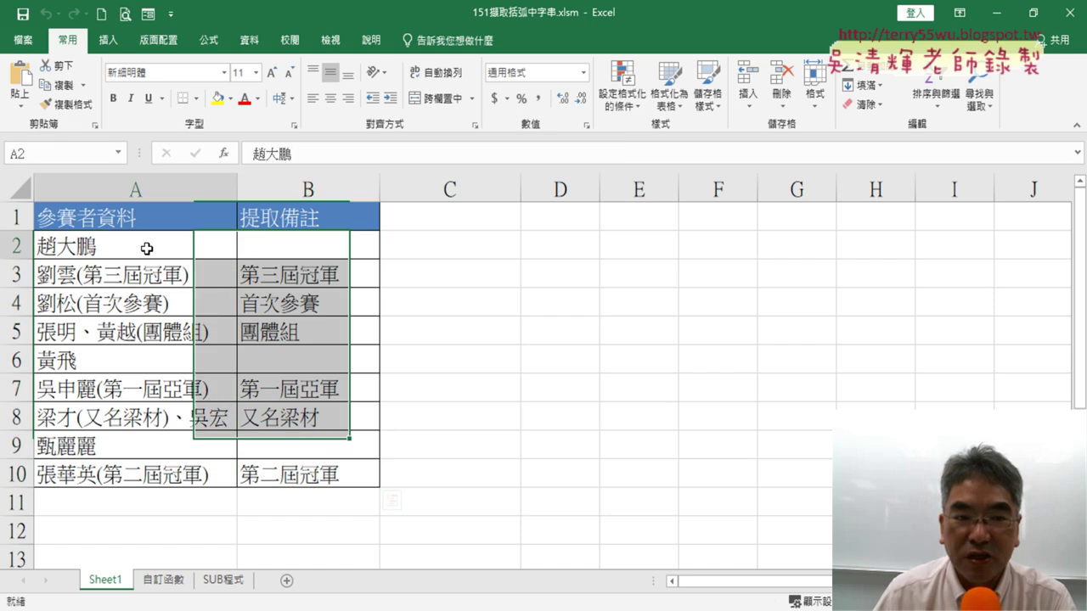
pyautogui.click(578, 344)
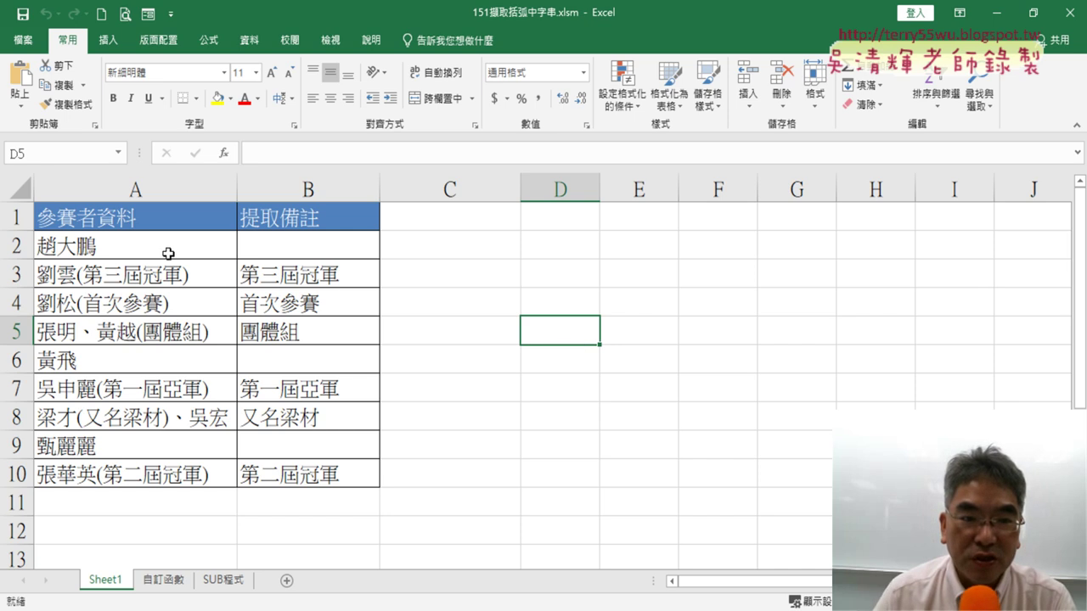
pyautogui.moveTo(168, 253); pyautogui.dragTo(174, 474)
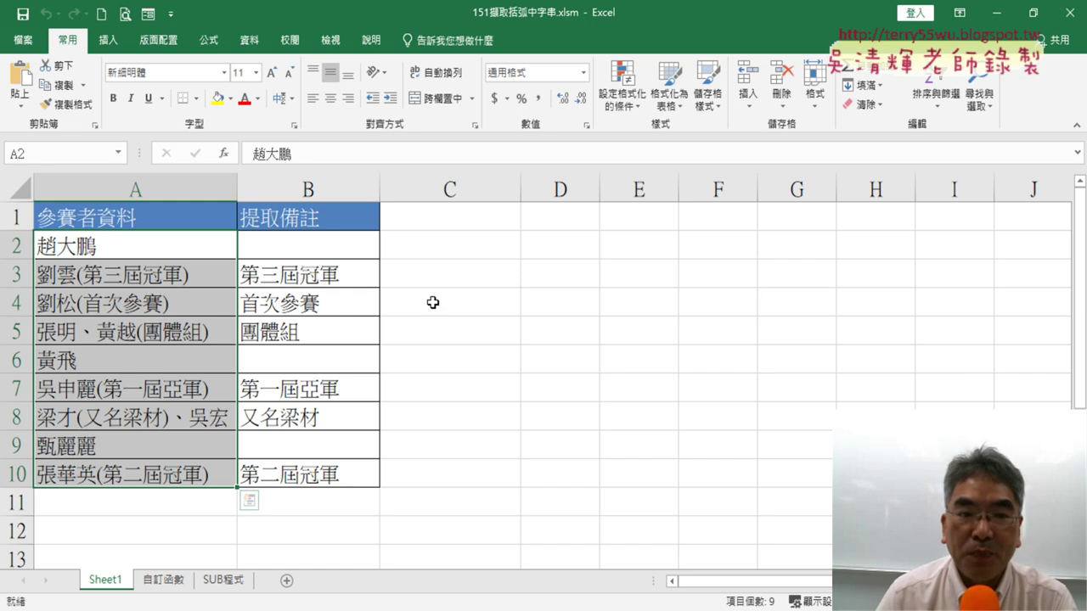
pyautogui.click(102, 281)
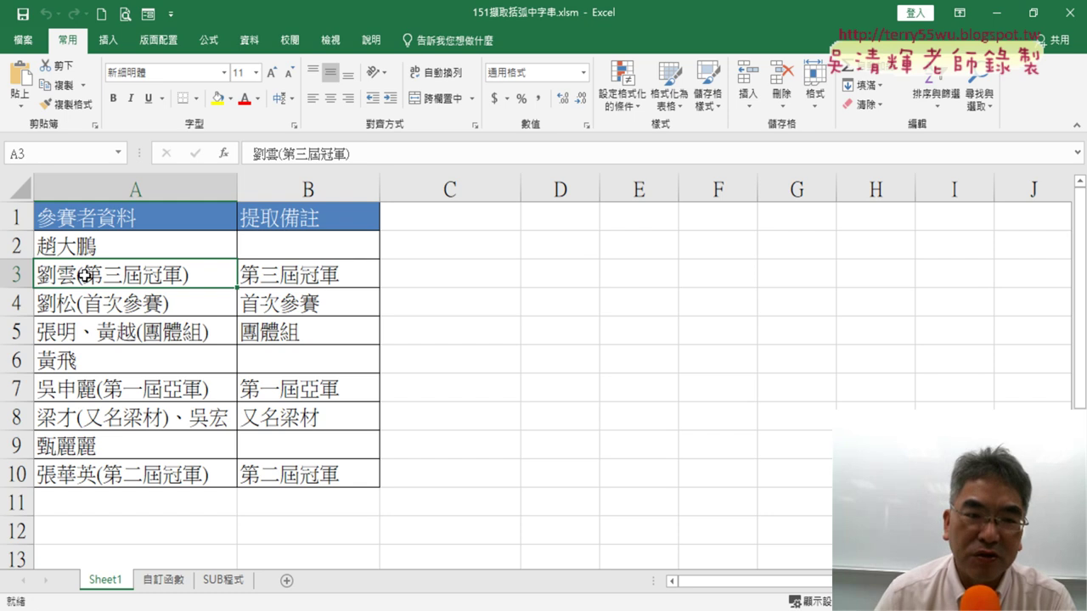
pyautogui.doubleClick(82, 274)
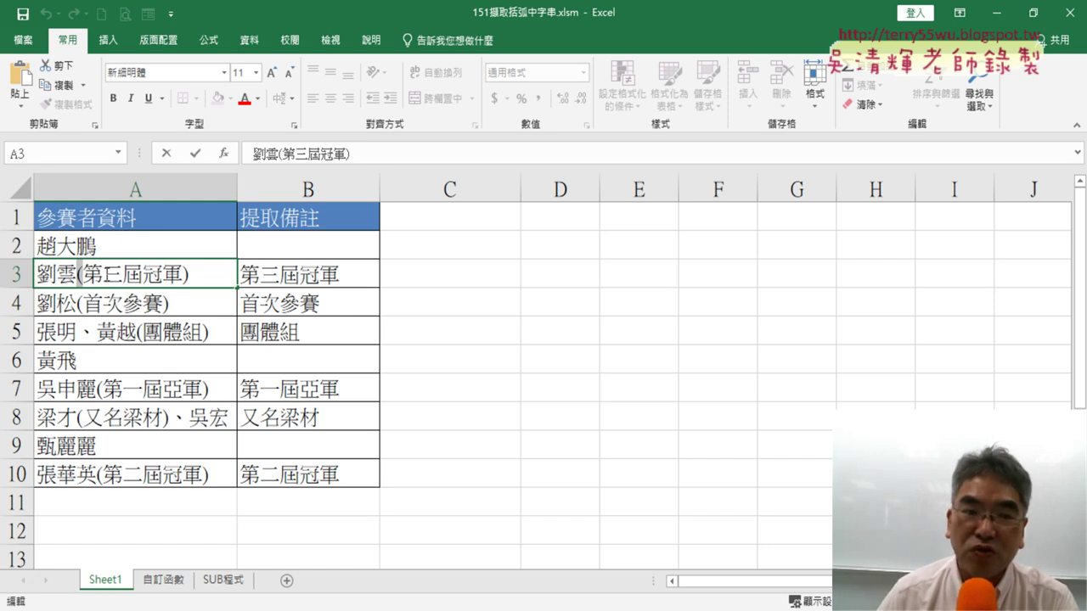
pyautogui.moveTo(78, 274); pyautogui.dragTo(188, 273)
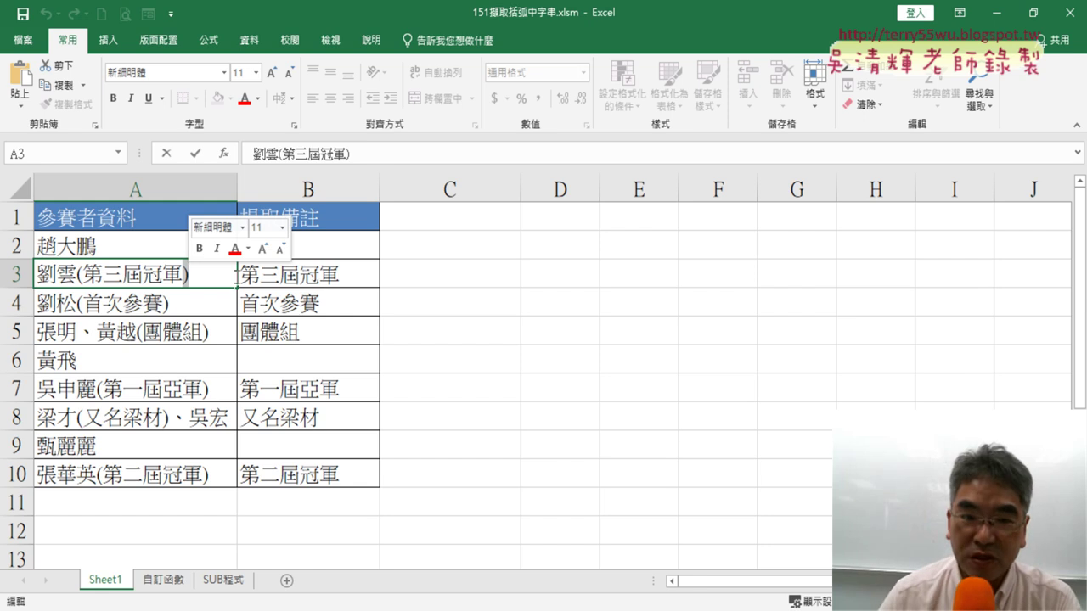
# Start a function in C3 and filter the function list to the 文字 (Text) category.
pyautogui.click(437, 269)
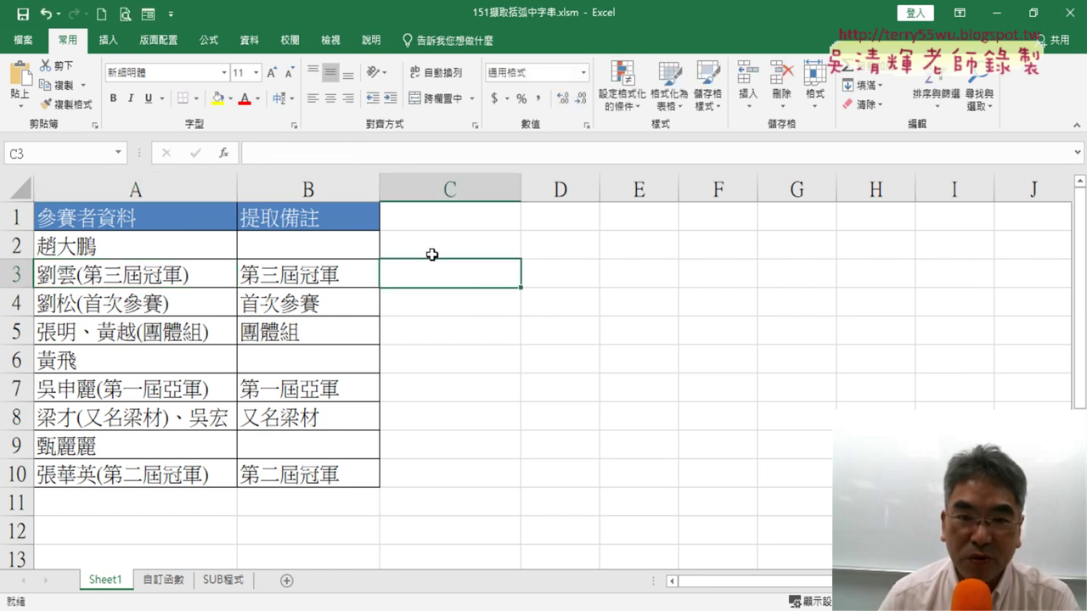
pyautogui.click(223, 153)
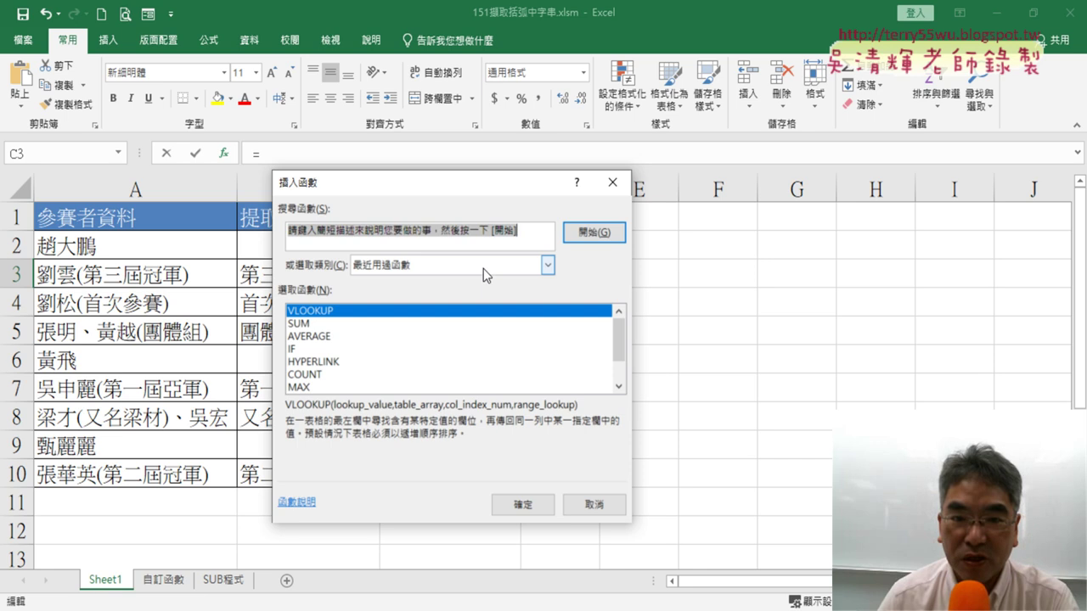
pyautogui.click(483, 268)
pyautogui.click(462, 379)
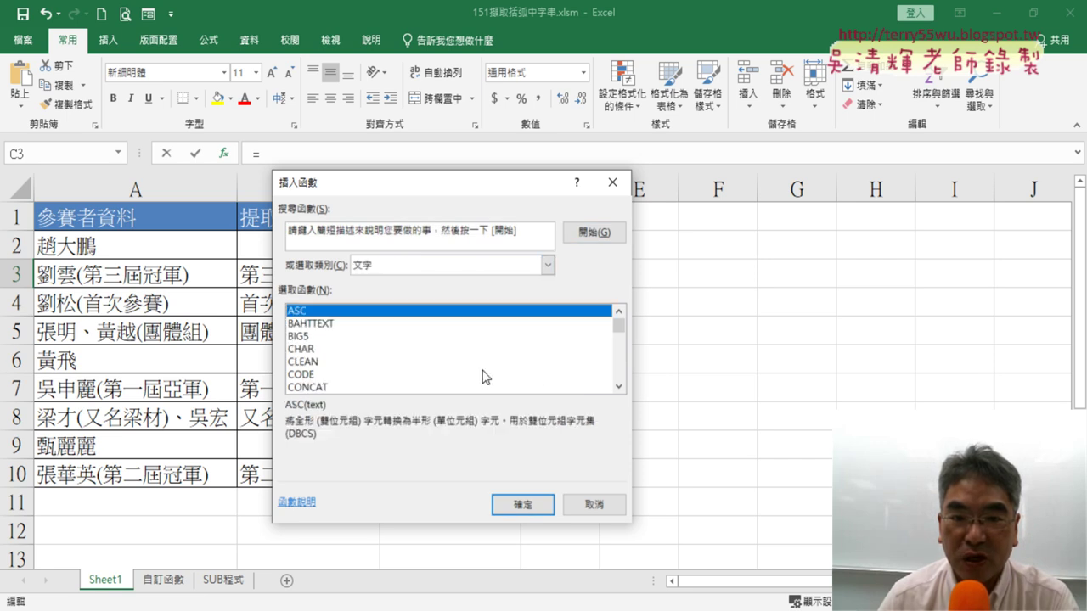
# Browse the Text functions, reading the descriptions of FIND and then SEARCH.
pyautogui.click(618, 386)
pyautogui.click(618, 386)
pyautogui.click(618, 387)
pyautogui.click(334, 361)
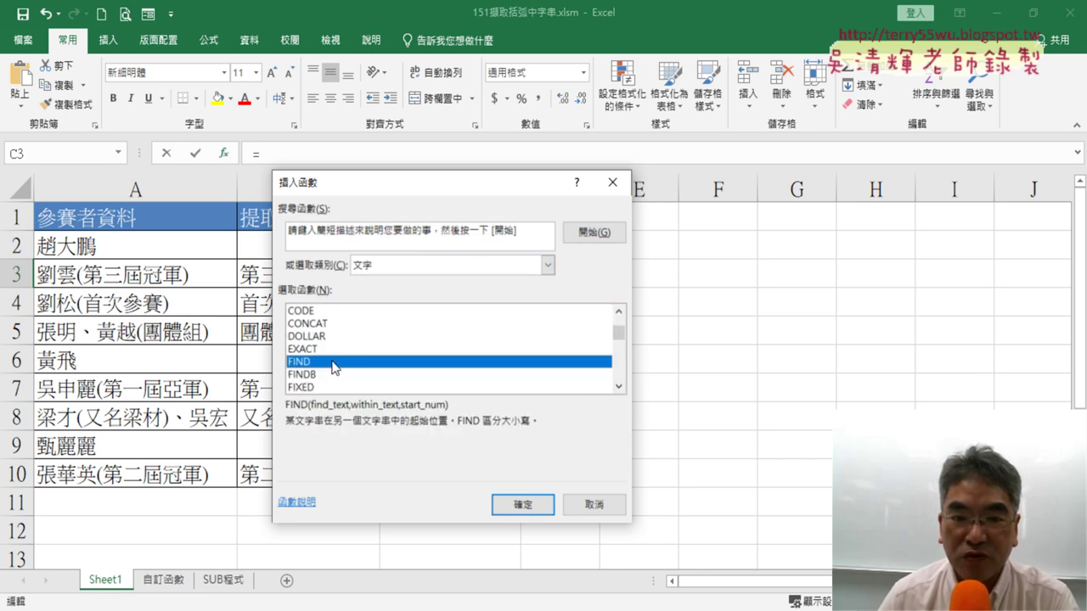
pyautogui.click(621, 371)
pyautogui.click(621, 371)
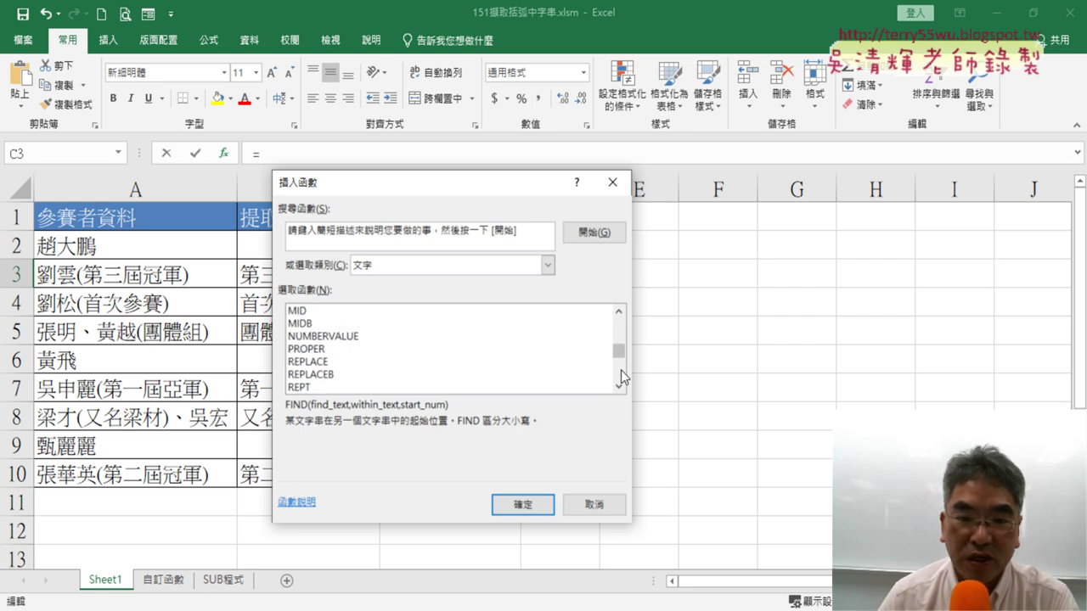
pyautogui.click(621, 379)
pyautogui.click(620, 378)
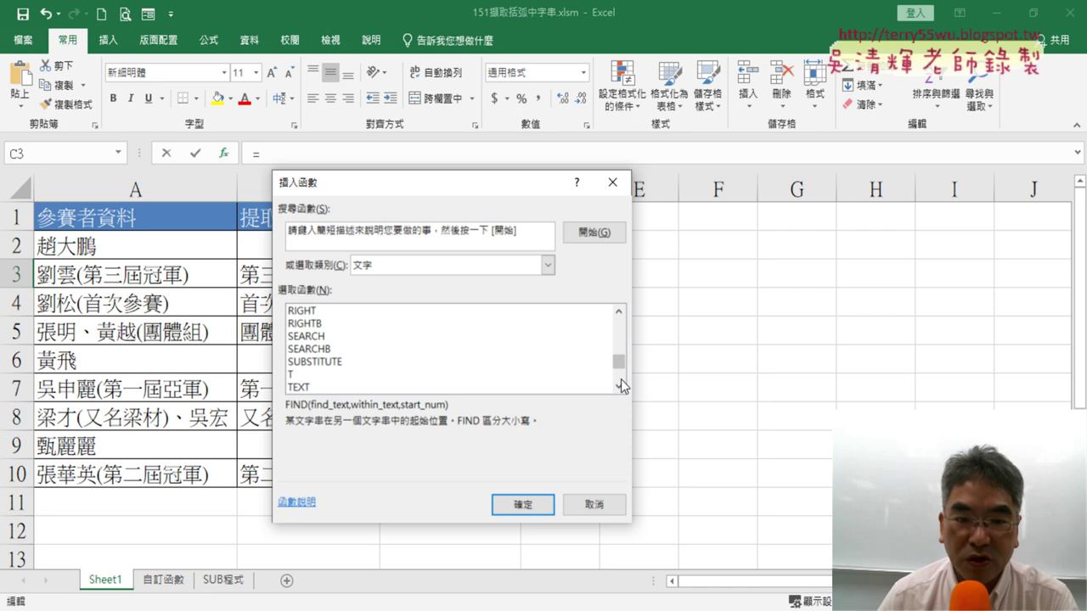
pyautogui.click(330, 337)
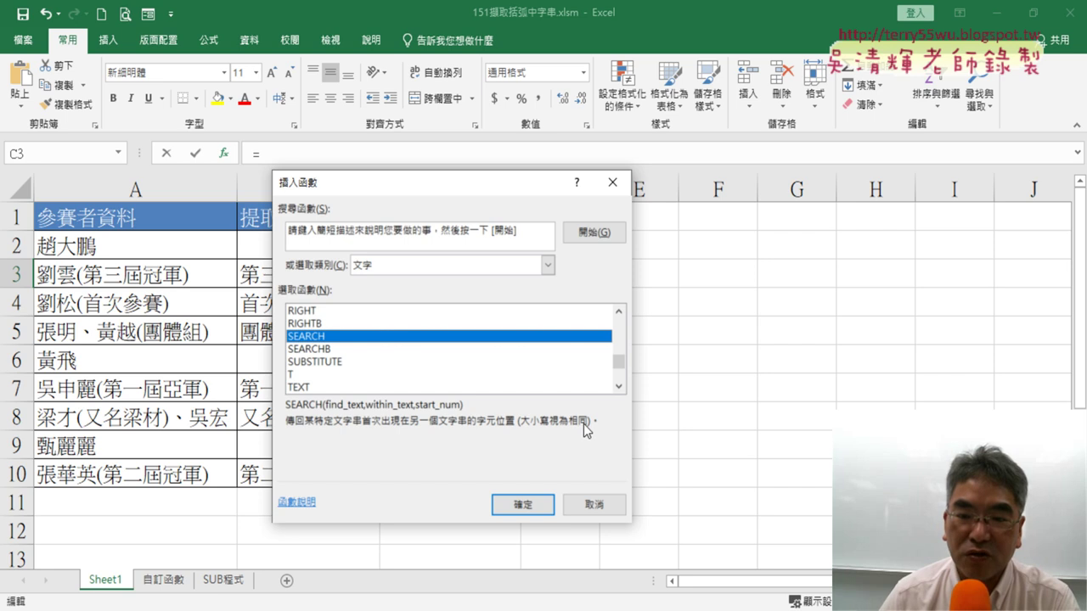
# Scroll back to FIND and confirm it to show its Find_text, Within_text and Start_num fields.
pyautogui.click(618, 311)
pyautogui.click(618, 310)
pyautogui.click(619, 311)
pyautogui.click(618, 311)
pyautogui.click(618, 310)
pyautogui.click(618, 310)
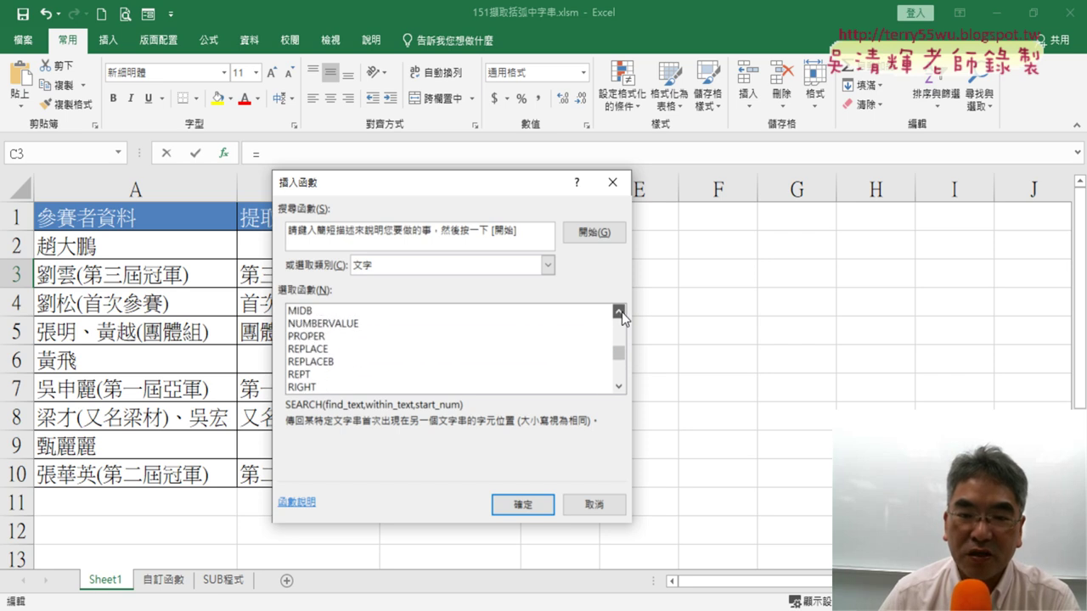
pyautogui.click(618, 311)
pyautogui.click(618, 311)
pyautogui.click(618, 311)
pyautogui.click(618, 311)
pyautogui.click(618, 311)
pyautogui.click(618, 311)
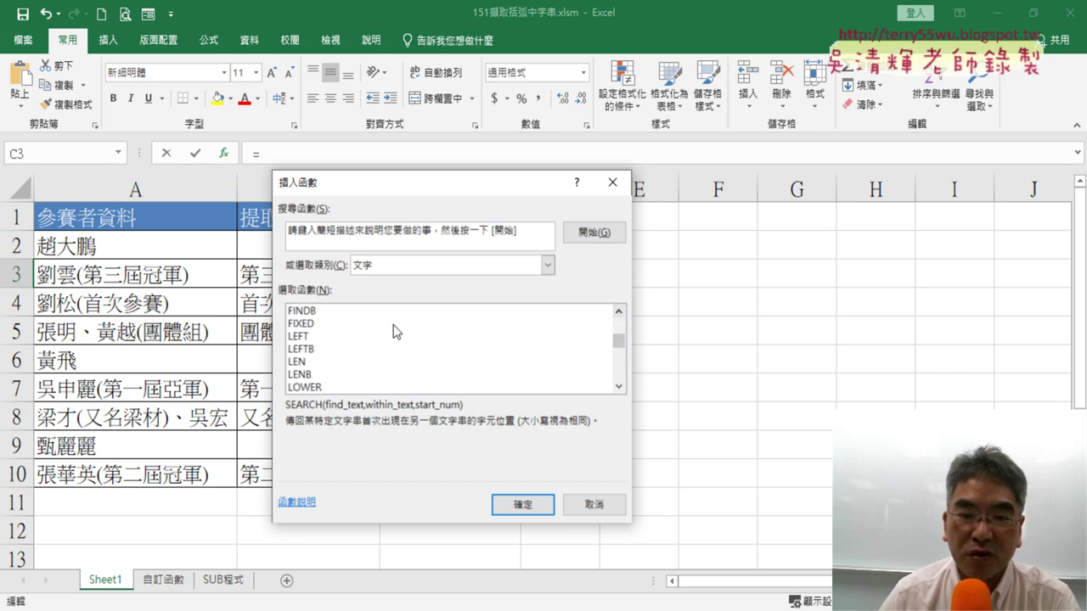
pyautogui.scroll(1, 396, 331)
pyautogui.click(305, 336)
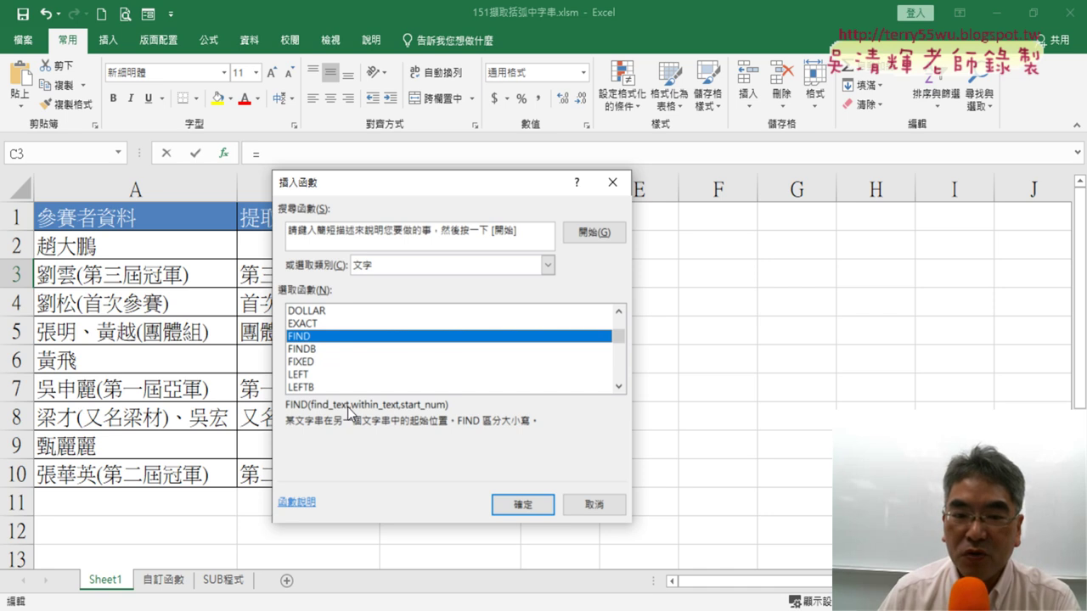
pyautogui.click(522, 505)
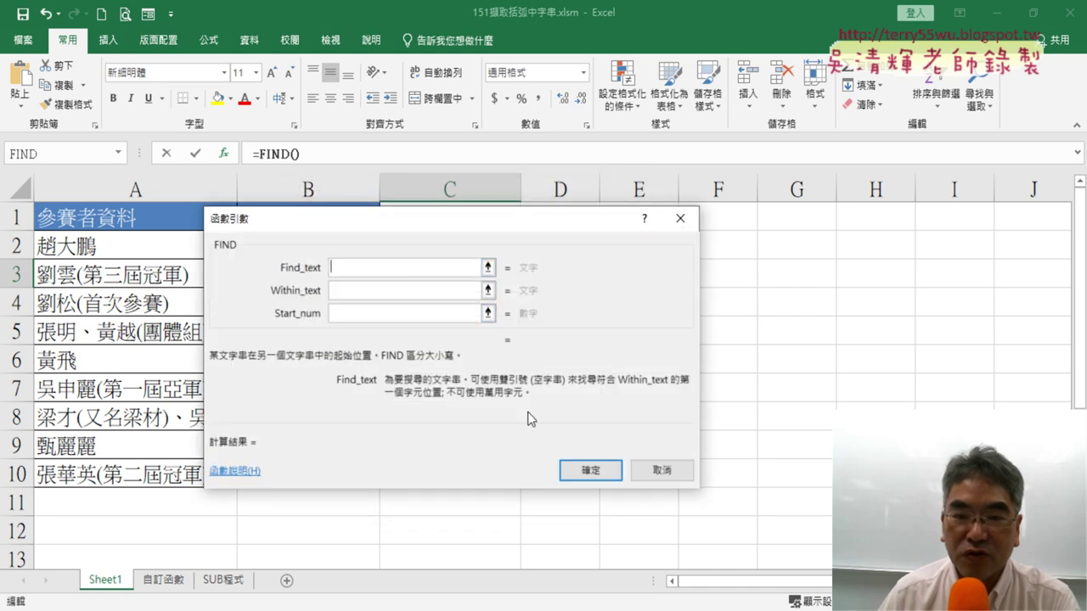
# Move the FIND arguments dialog right of the table and read the Within_text and Start_num help.
pyautogui.moveTo(425, 222); pyautogui.dragTo(657, 226)
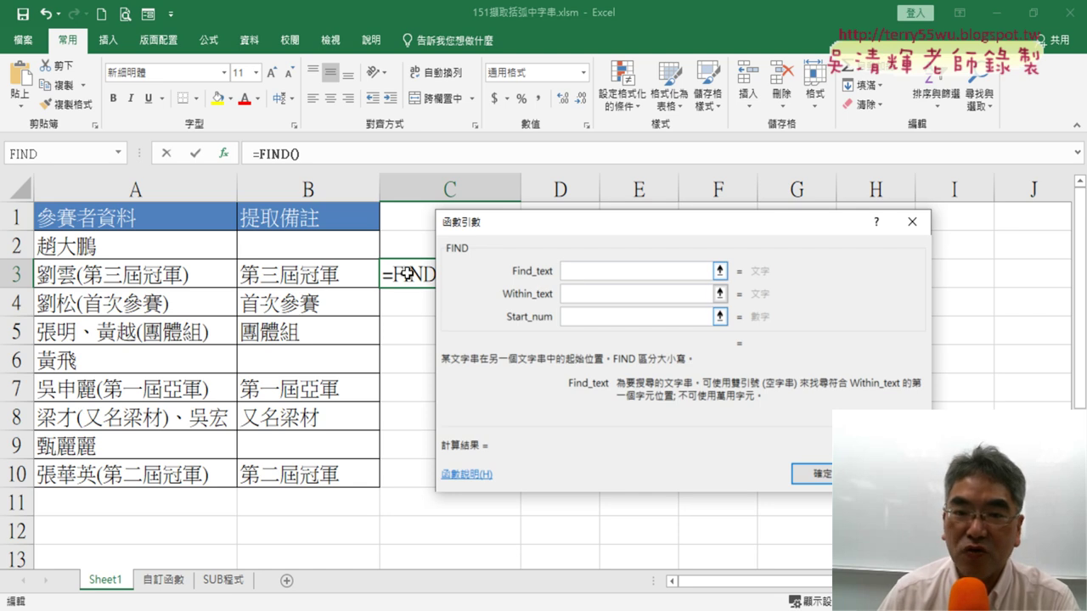
pyautogui.click(573, 294)
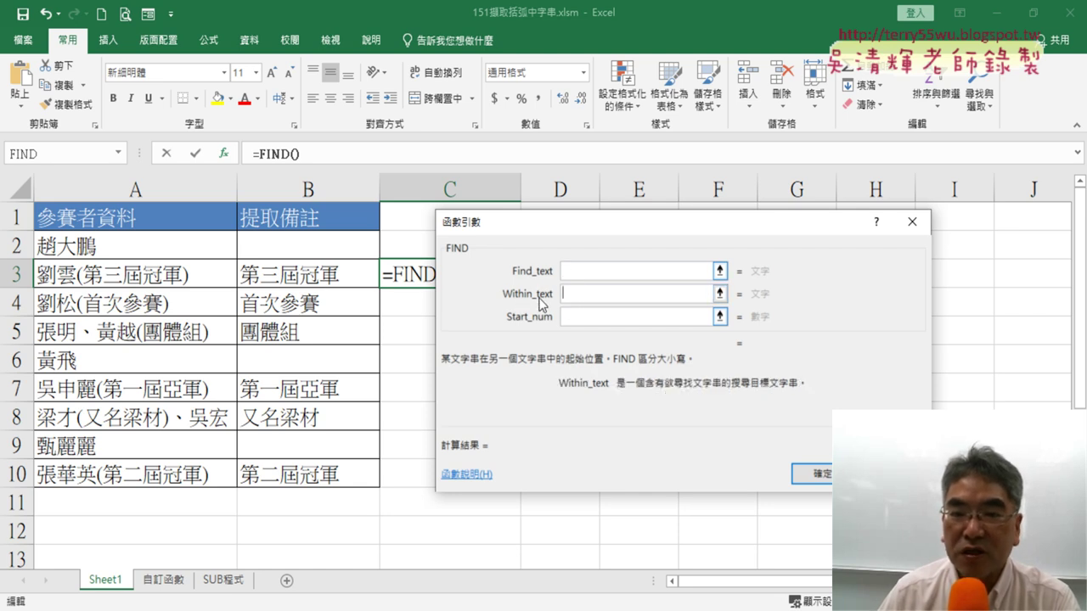
pyautogui.click(584, 316)
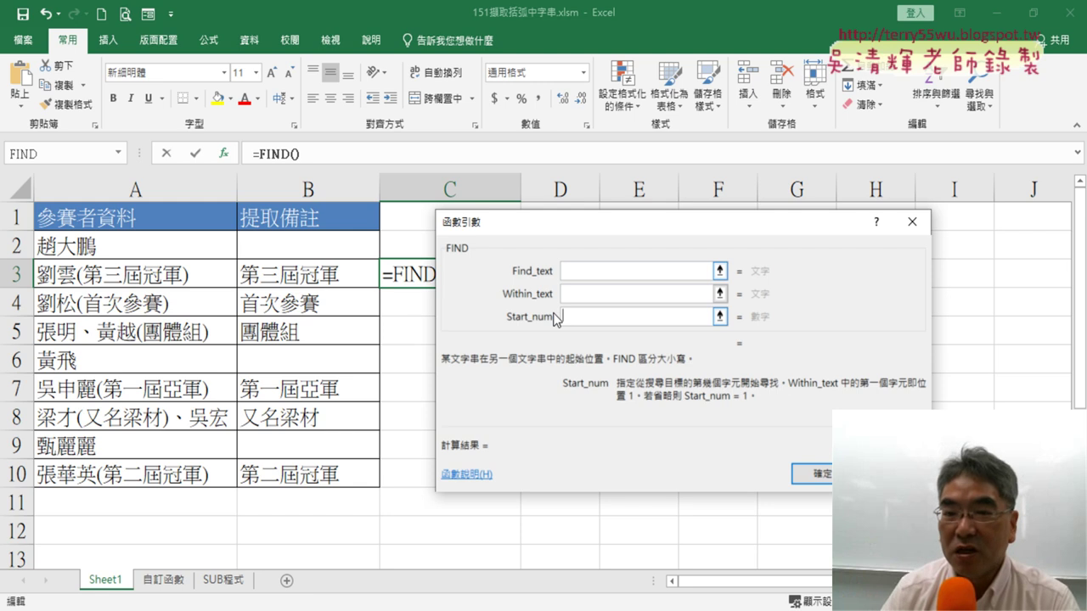
pyautogui.click(577, 272)
pyautogui.press('Tab')
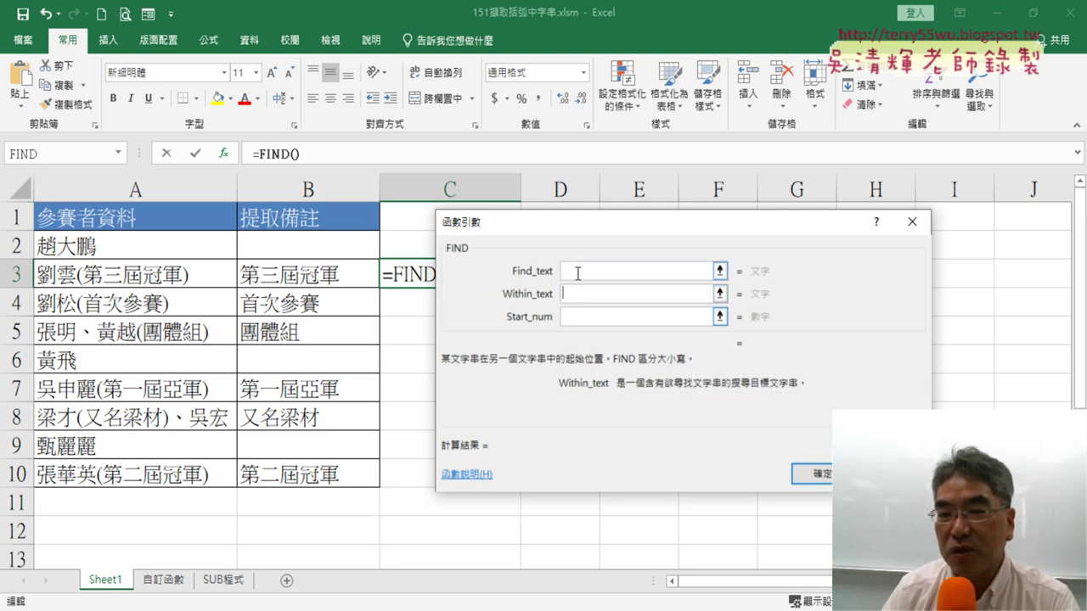
pyautogui.click(577, 272)
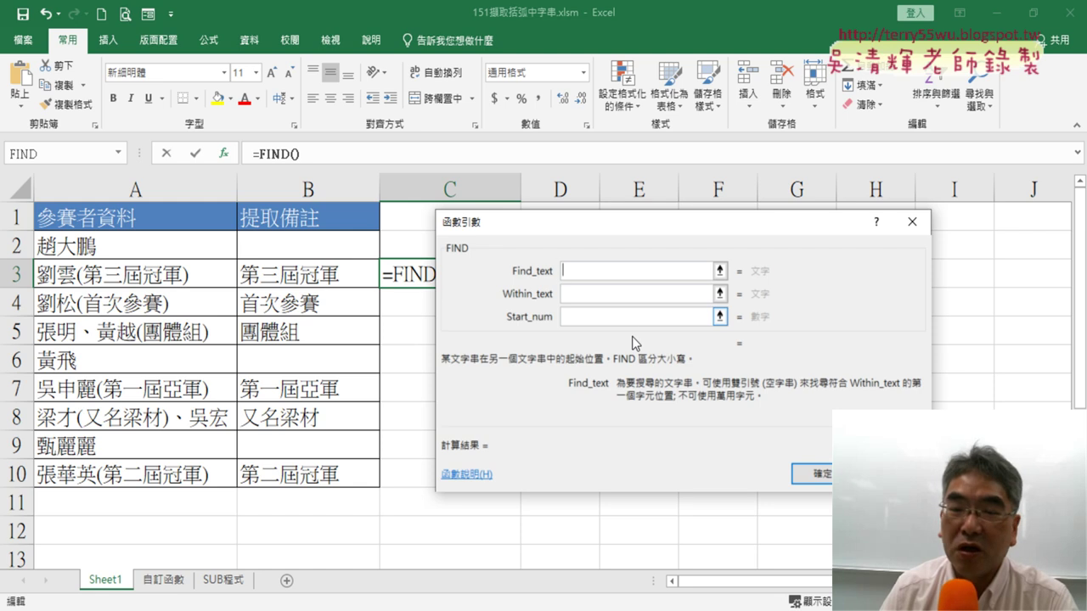
pyautogui.click(590, 295)
pyautogui.click(592, 314)
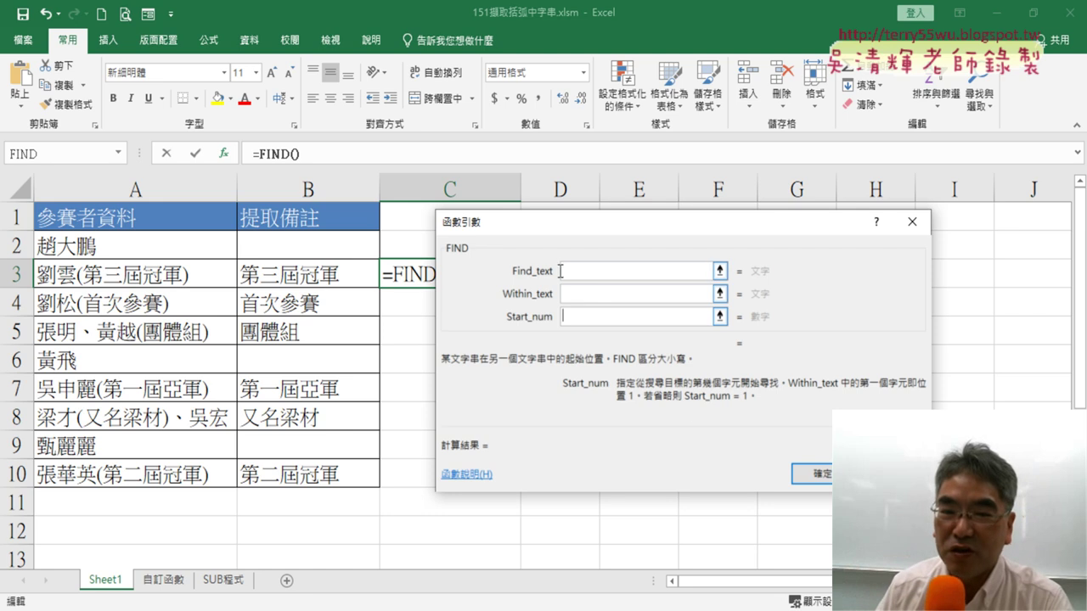
# Cancel the unfinished C3 formula and review B3's MID arguments, noting the +1 start and -1 length.
pyautogui.press('Escape')
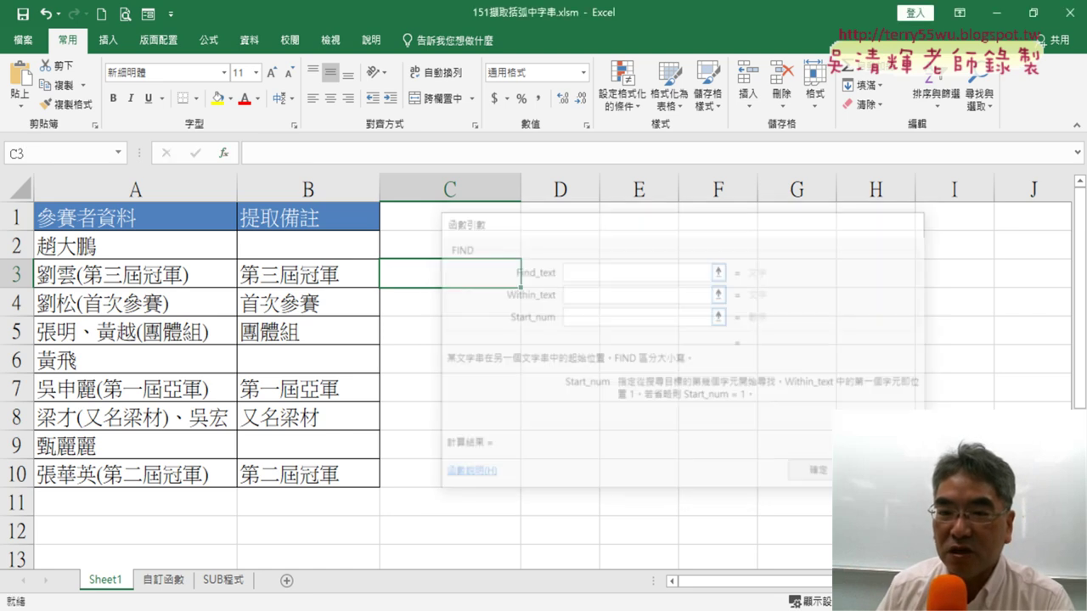
pyautogui.click(128, 281)
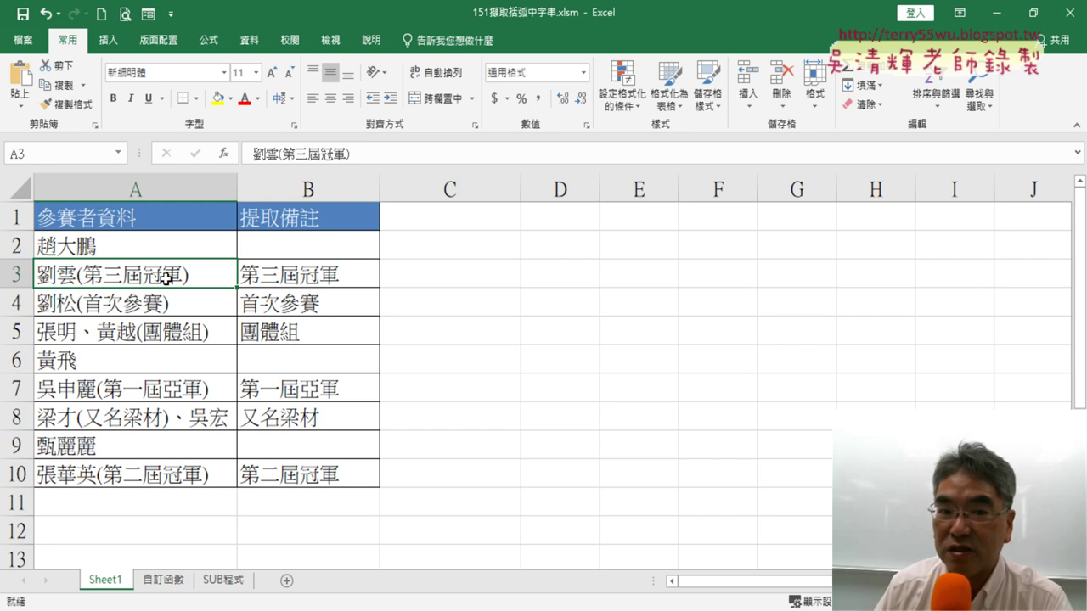
pyautogui.click(276, 275)
pyautogui.click(326, 154)
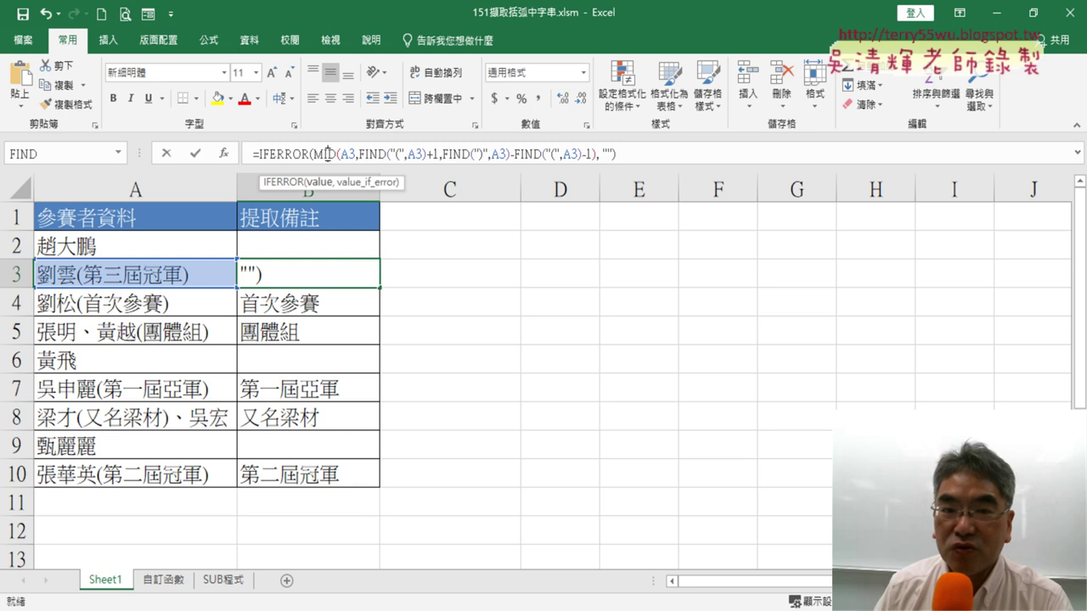
pyautogui.click(225, 153)
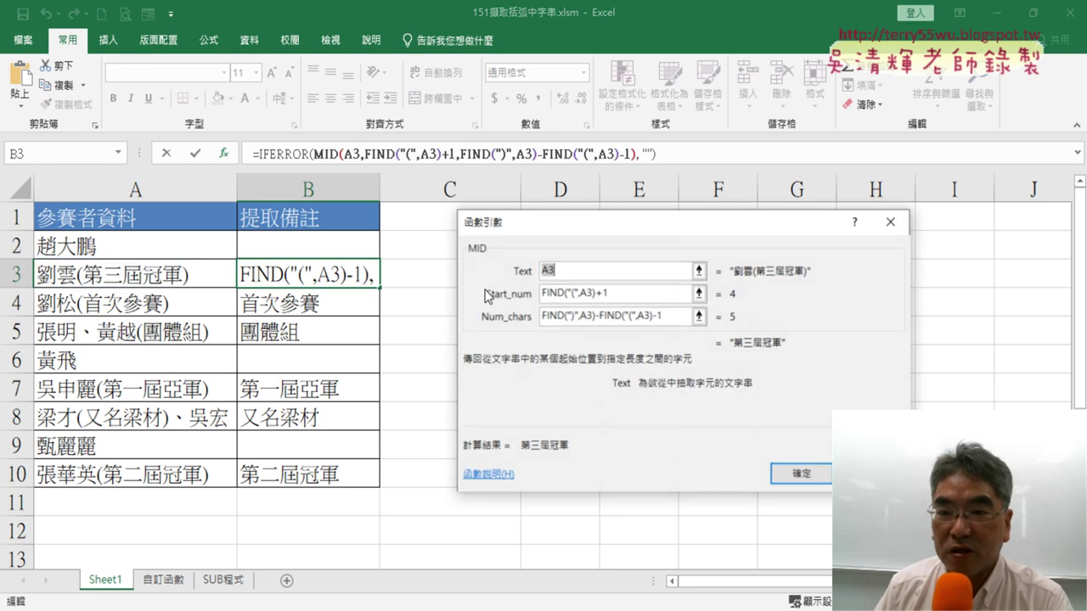
pyautogui.click(606, 295)
pyautogui.moveTo(608, 293); pyautogui.dragTo(594, 294)
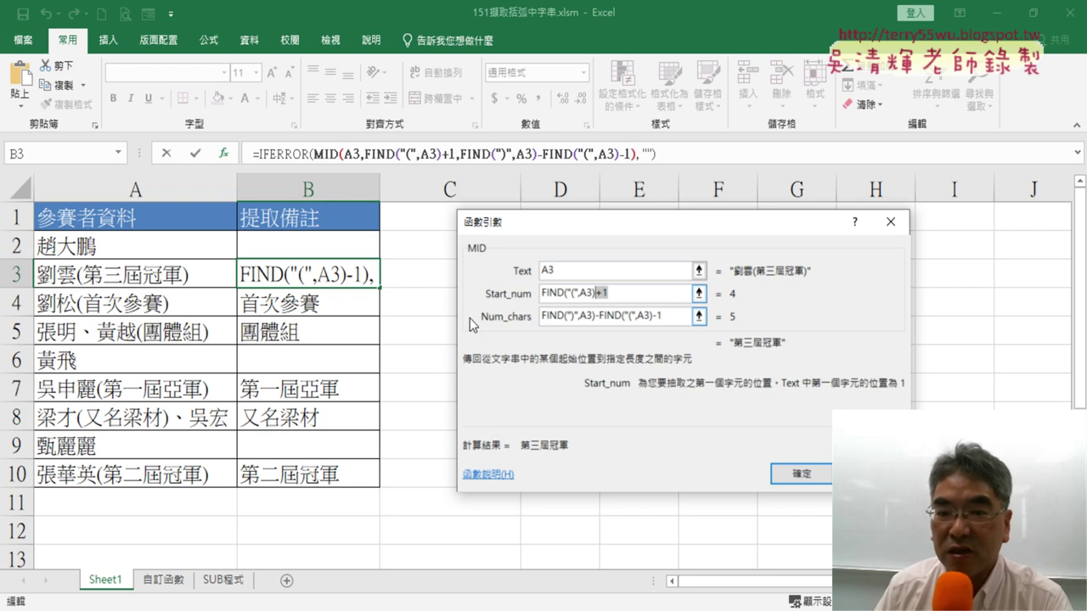
pyautogui.moveTo(653, 319); pyautogui.dragTo(664, 318)
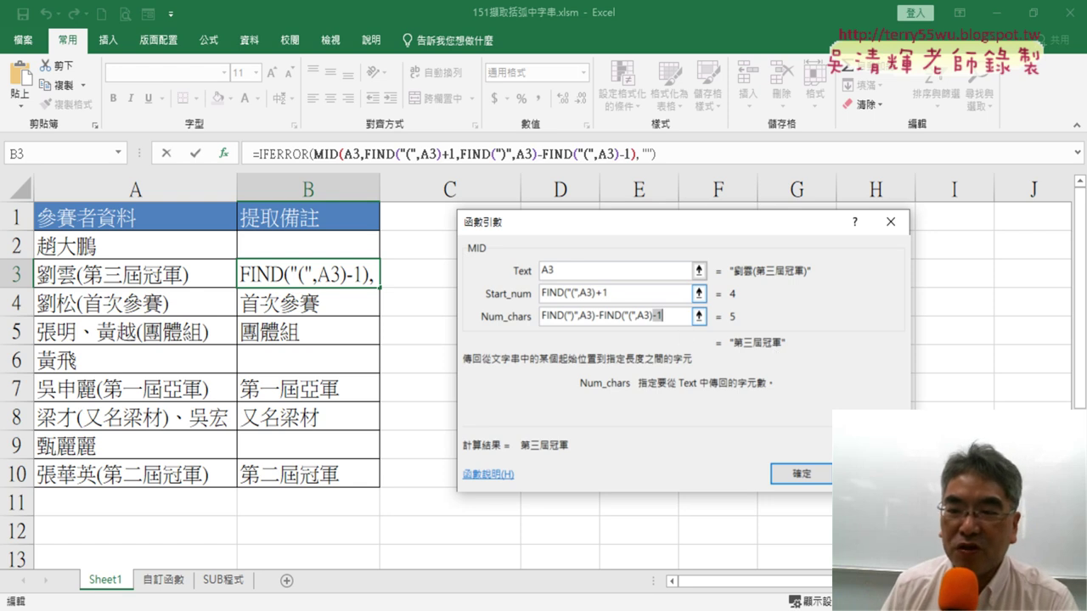
pyautogui.click(798, 472)
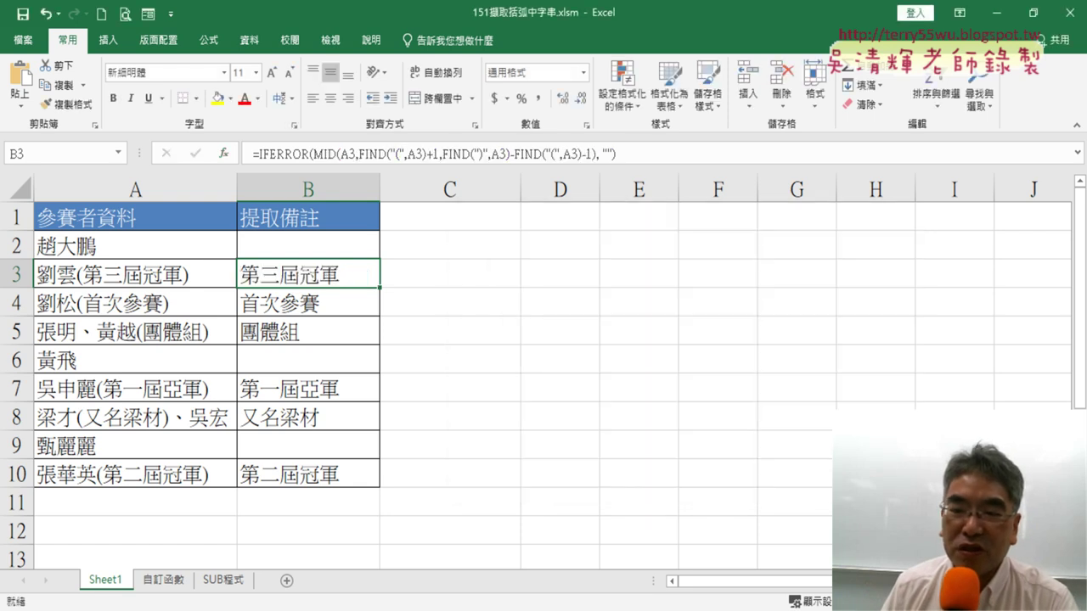
# Review B3's IFERROR arguments, including the empty-text fallback, and close without changes.
pyautogui.click(327, 244)
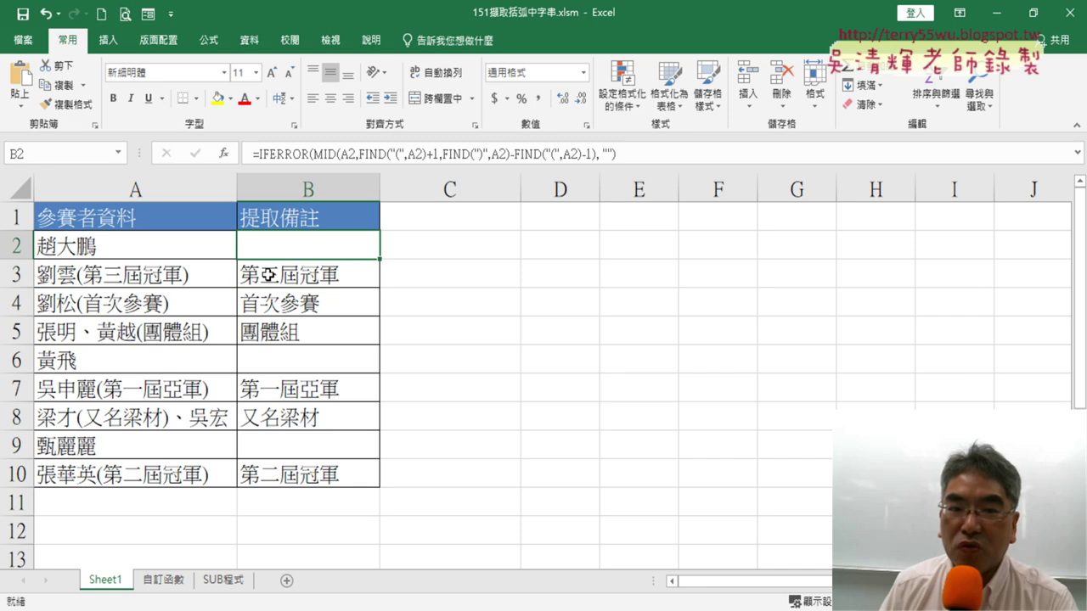
pyautogui.click(310, 280)
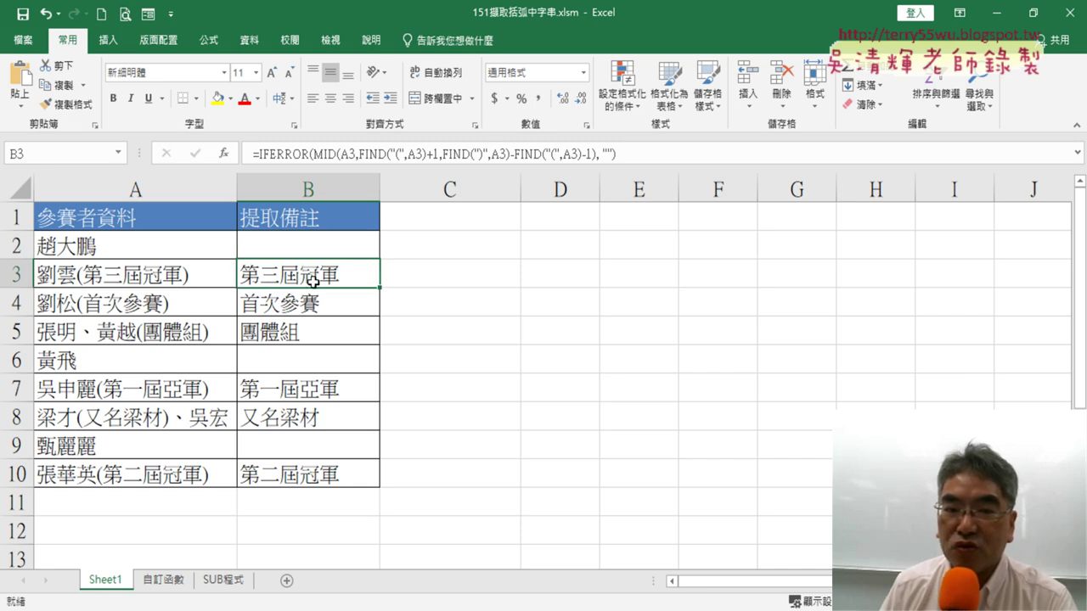
pyautogui.click(286, 155)
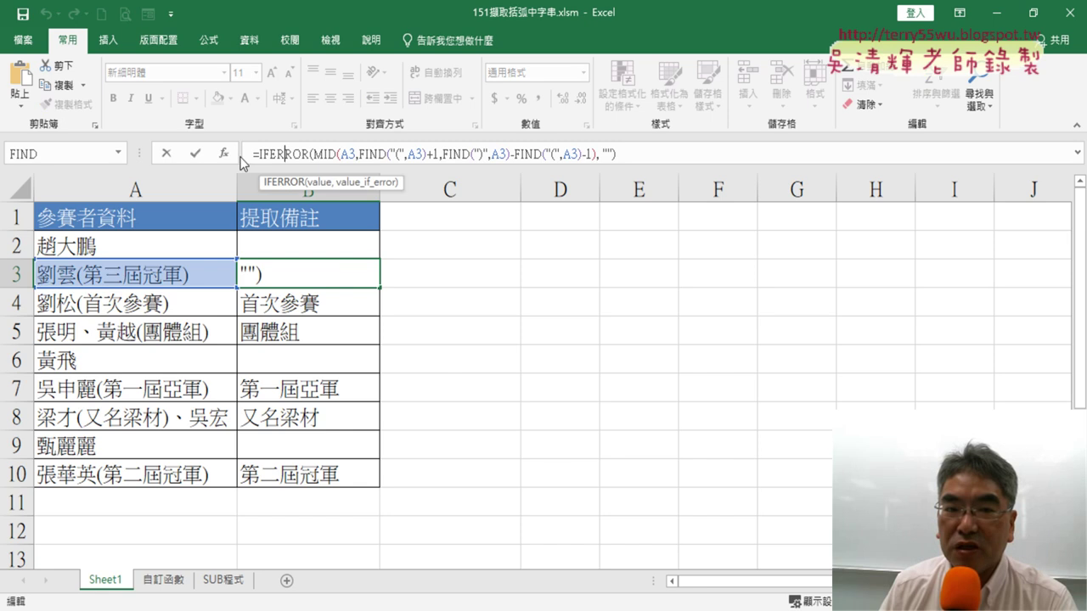
pyautogui.click(224, 153)
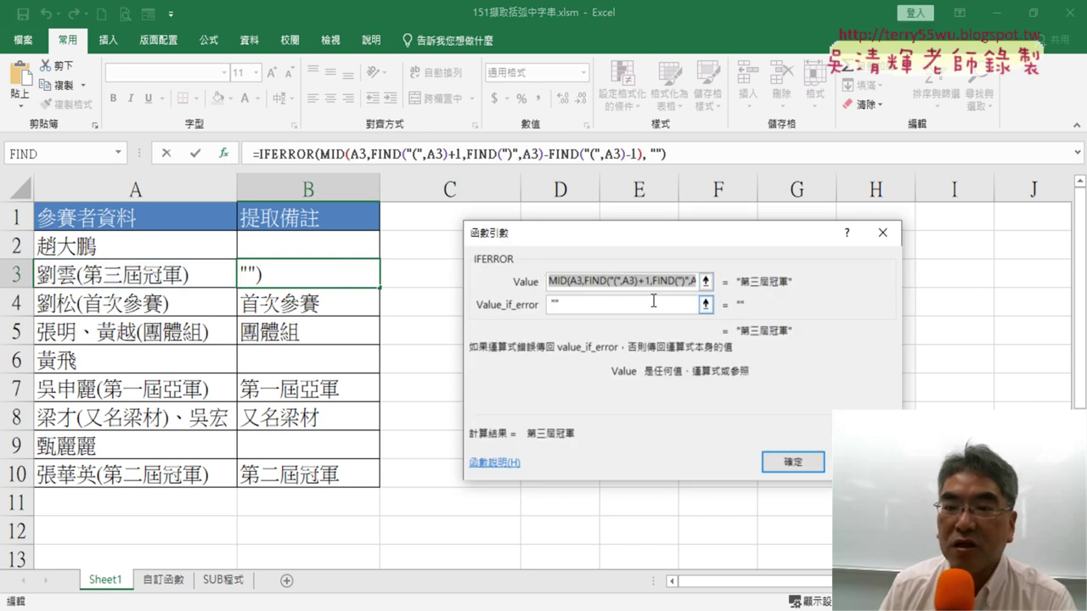
pyautogui.doubleClick(550, 304)
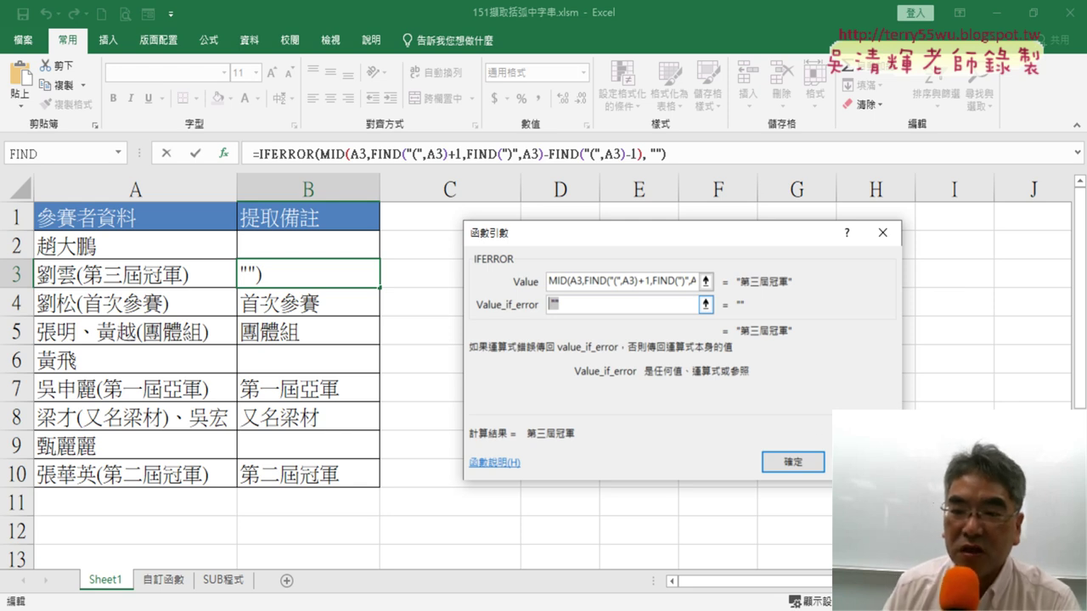
pyautogui.click(805, 464)
# Select and clear B2:B10 on the 自訂函數 sheet, compare with Sheet1, then reselect B2.
pyautogui.click(163, 580)
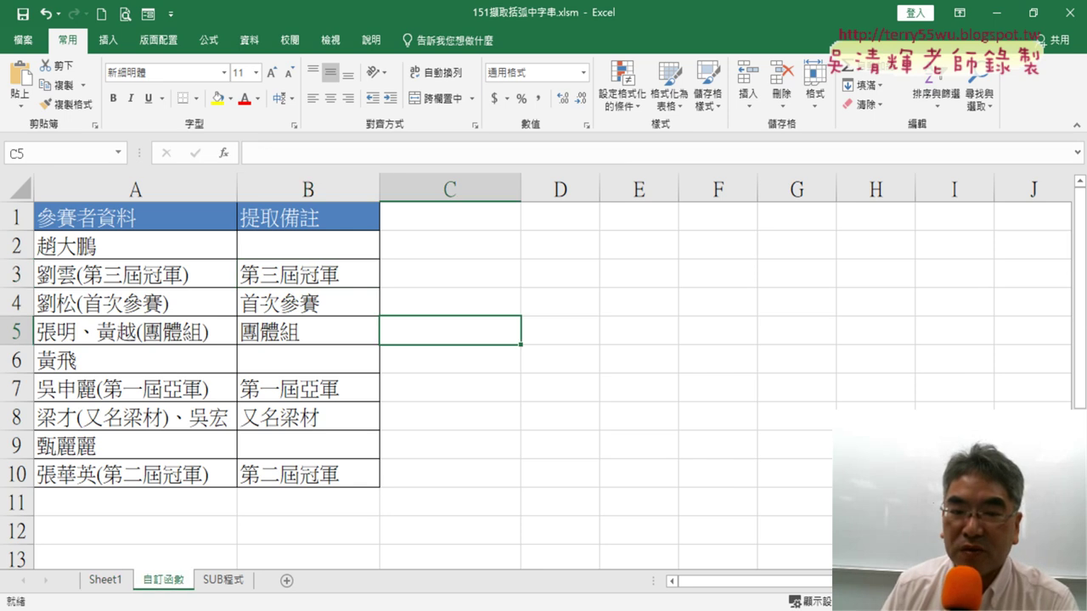
pyautogui.click(312, 247)
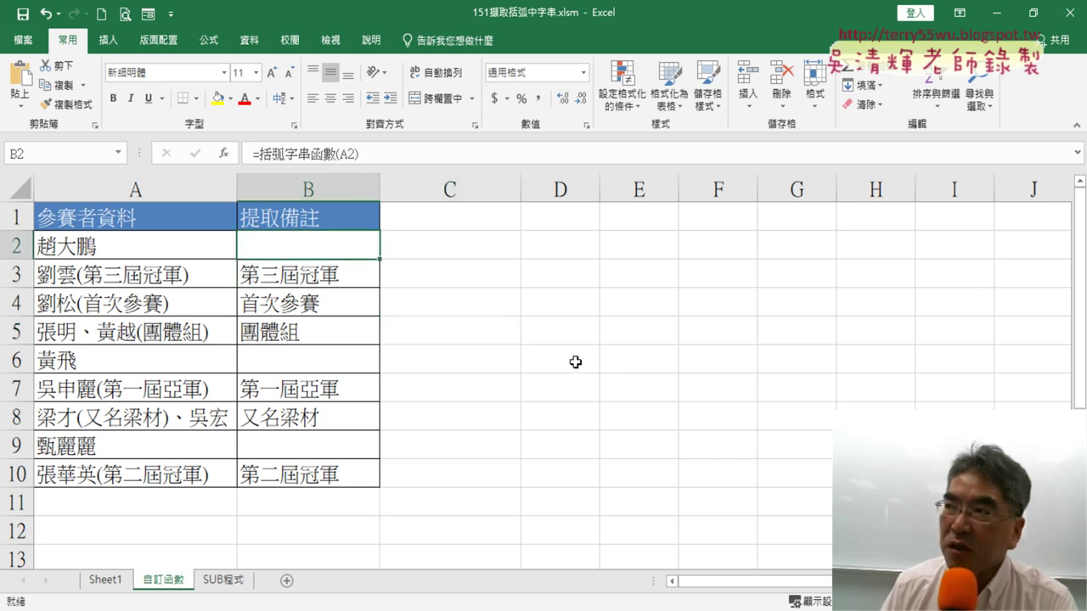
pyautogui.moveTo(307, 240); pyautogui.dragTo(328, 475)
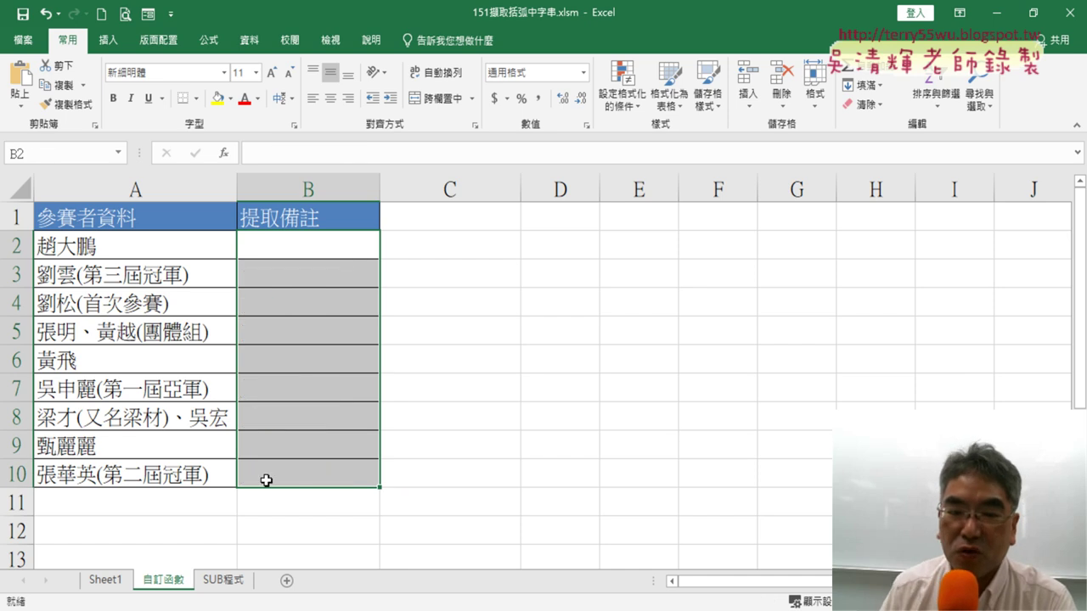
pyautogui.click(102, 584)
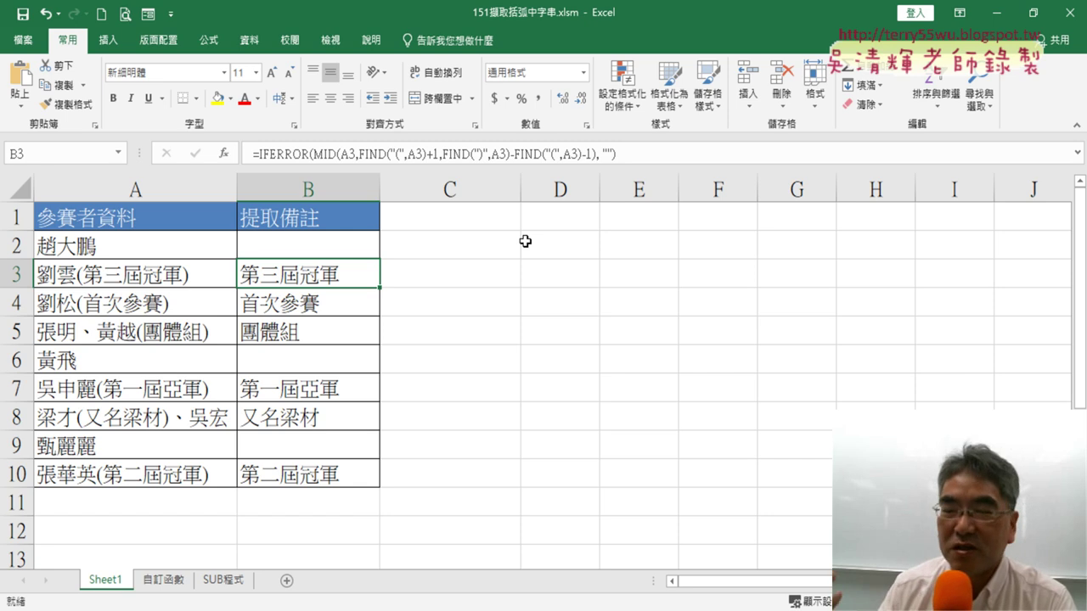
pyautogui.click(162, 584)
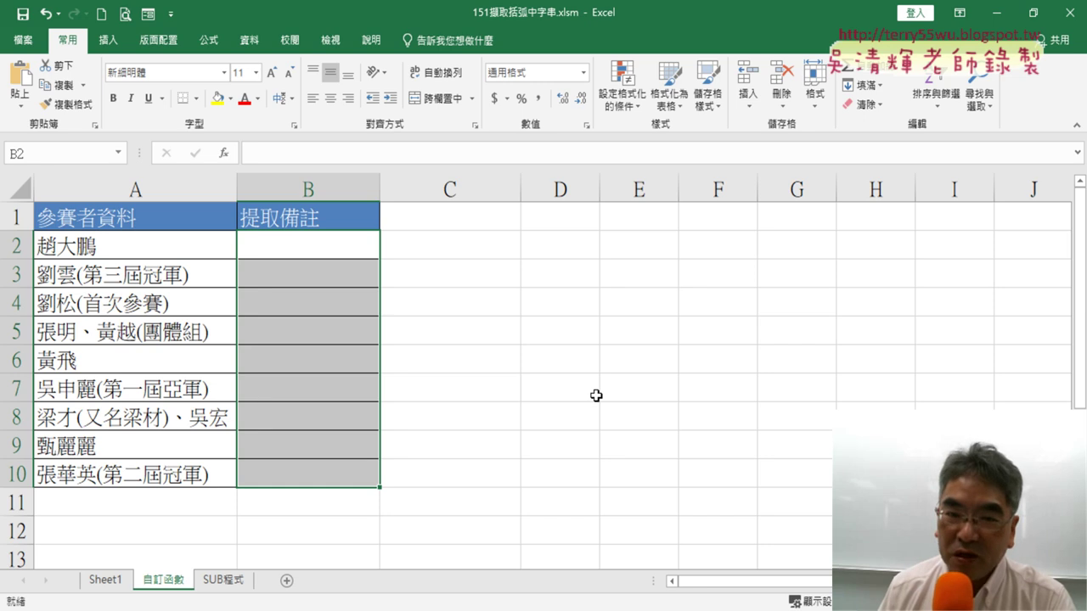
pyautogui.click(314, 236)
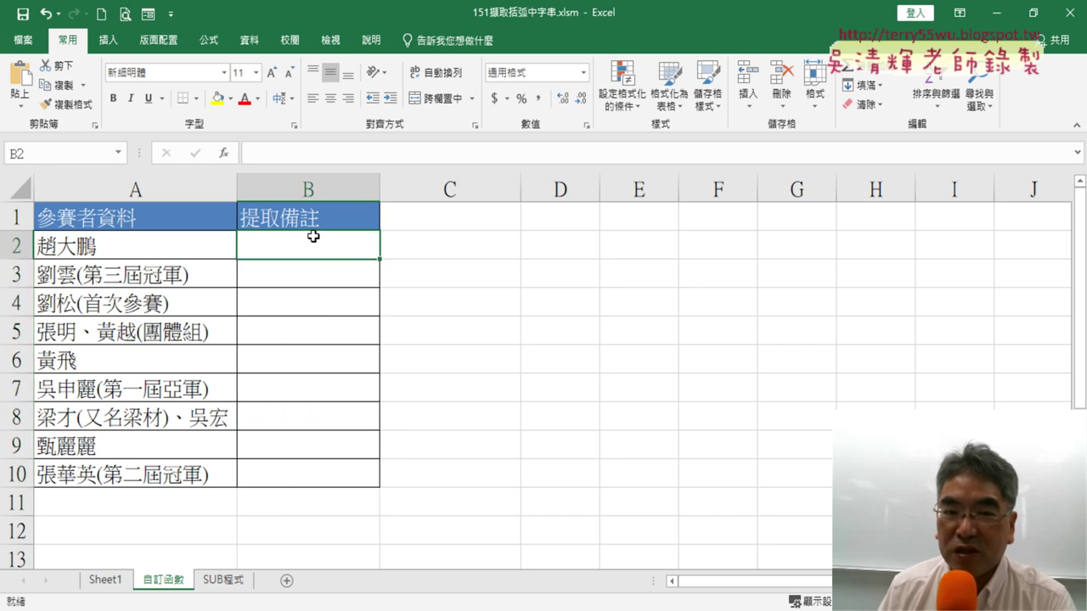
# Insert =括弧字串函數(A2) from the 使用者定義 category into B2 and fill it down to B10.
pyautogui.click(226, 153)
pyautogui.click(778, 268)
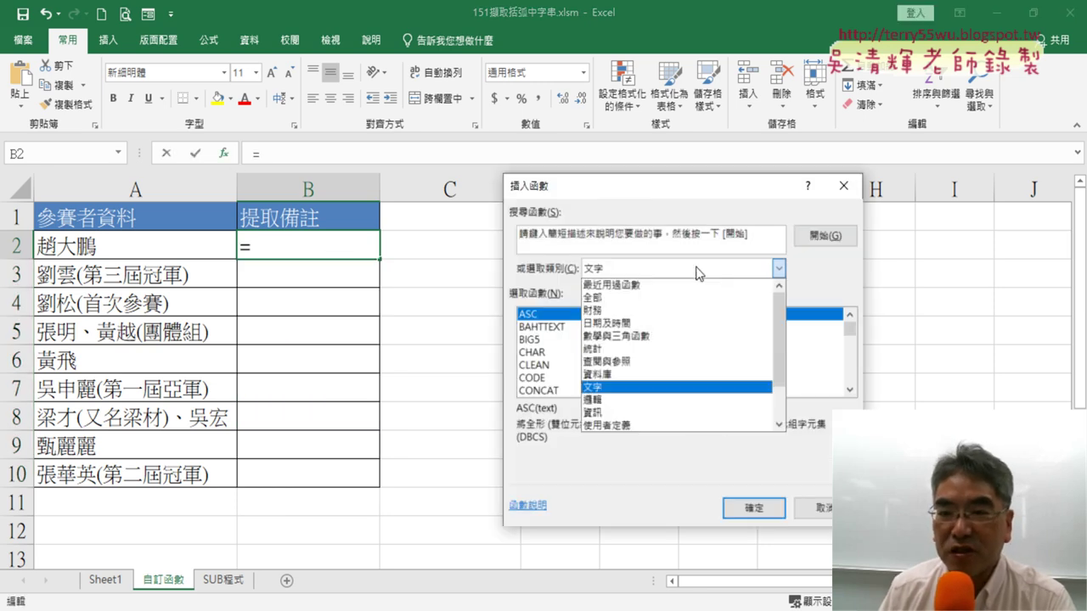
pyautogui.click(685, 425)
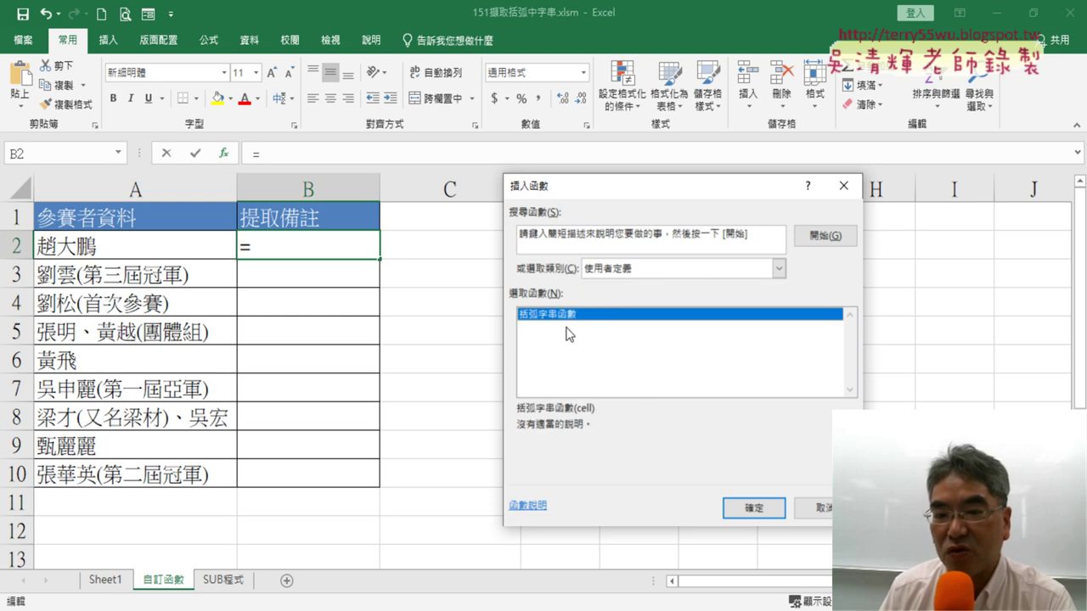
pyautogui.click(754, 508)
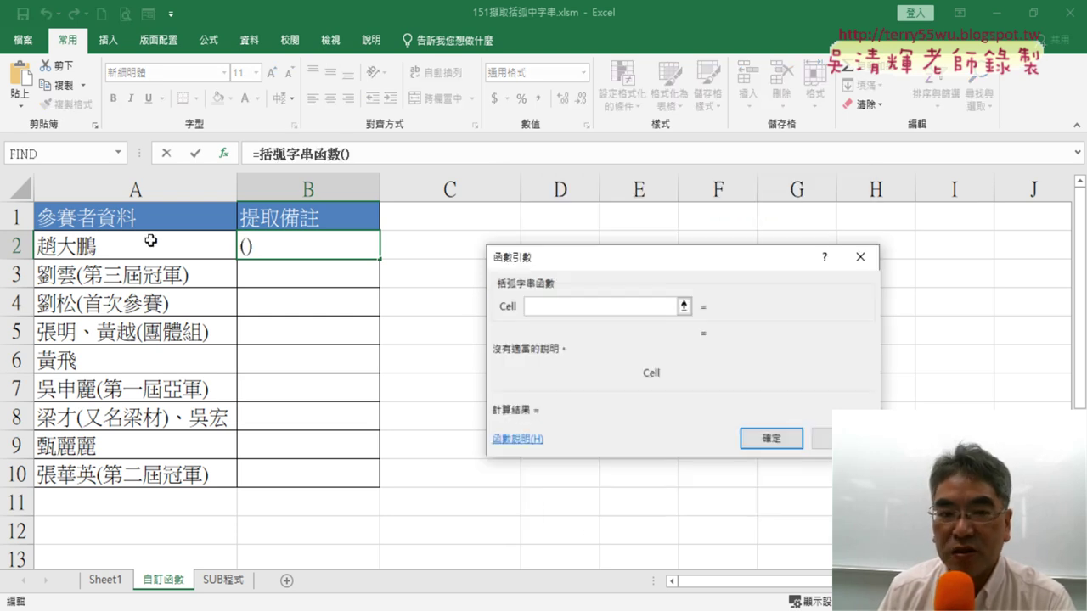
pyautogui.click(151, 241)
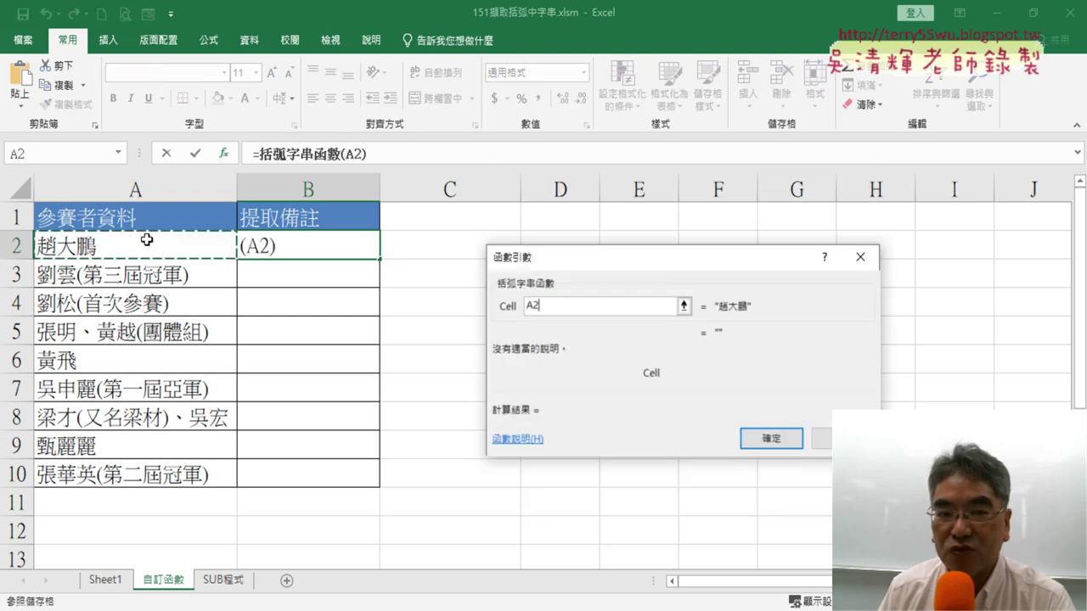
pyautogui.click(771, 439)
pyautogui.doubleClick(382, 262)
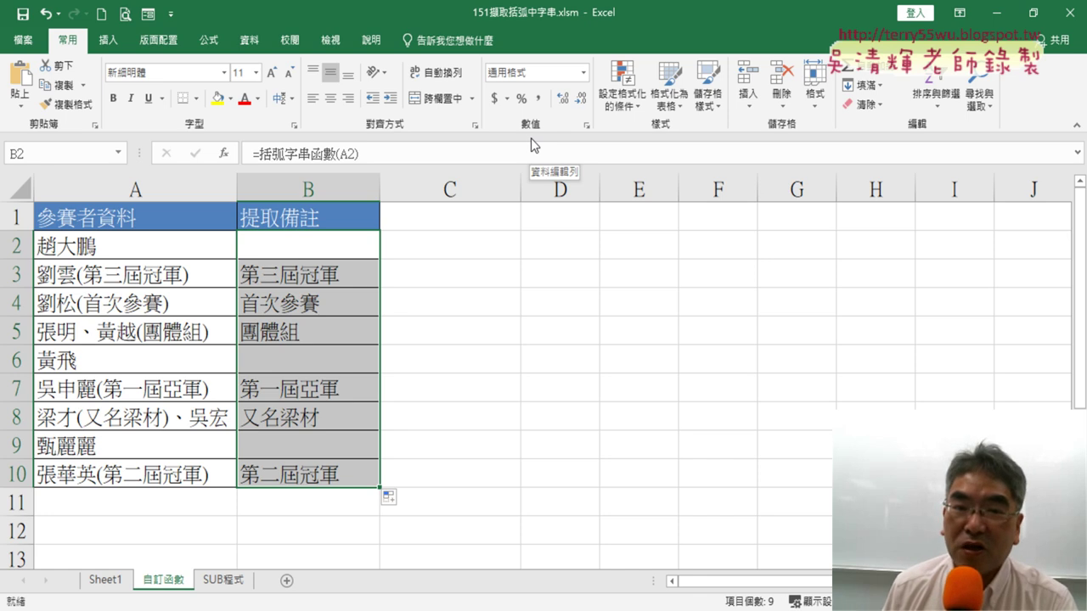
pyautogui.click(346, 245)
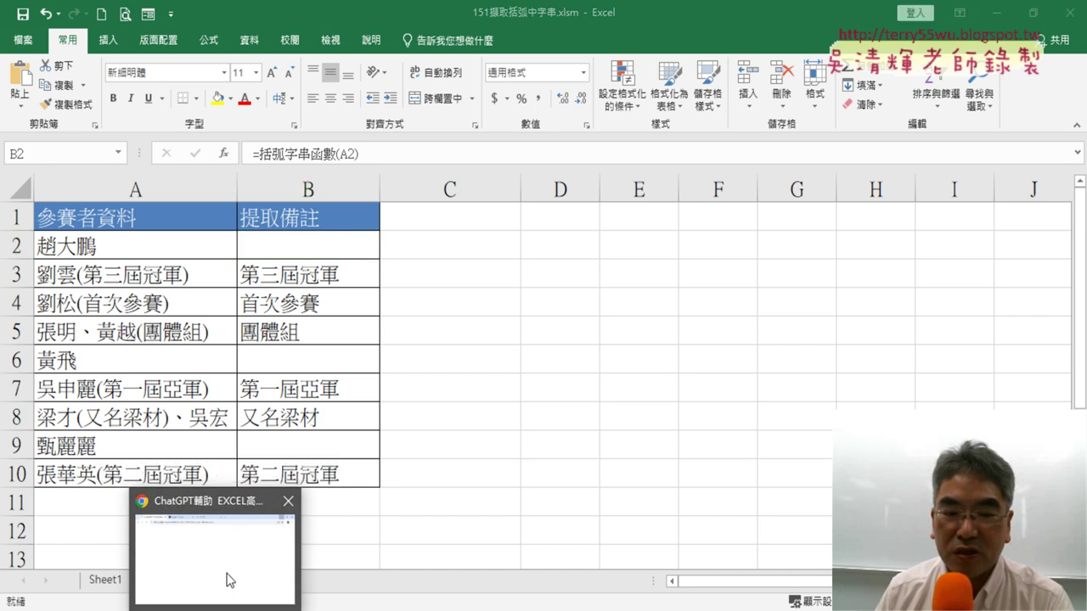
# Open the teaching forum document in the browser and follow its group link in a new tab.
pyautogui.click(225, 575)
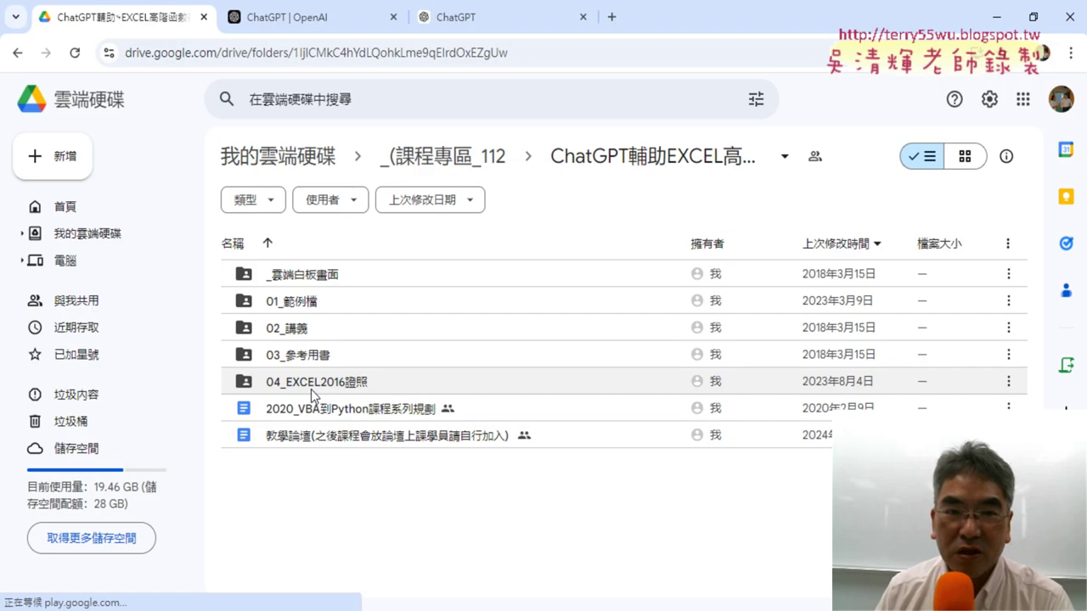
pyautogui.click(349, 446)
pyautogui.doubleClick(348, 446)
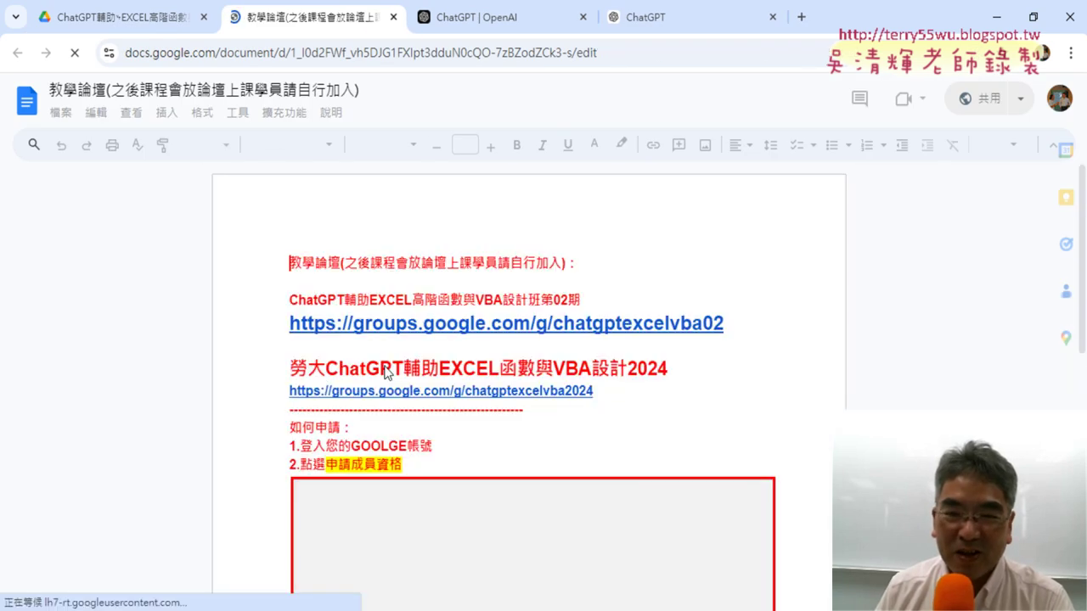
pyautogui.click(415, 330)
pyautogui.click(415, 353)
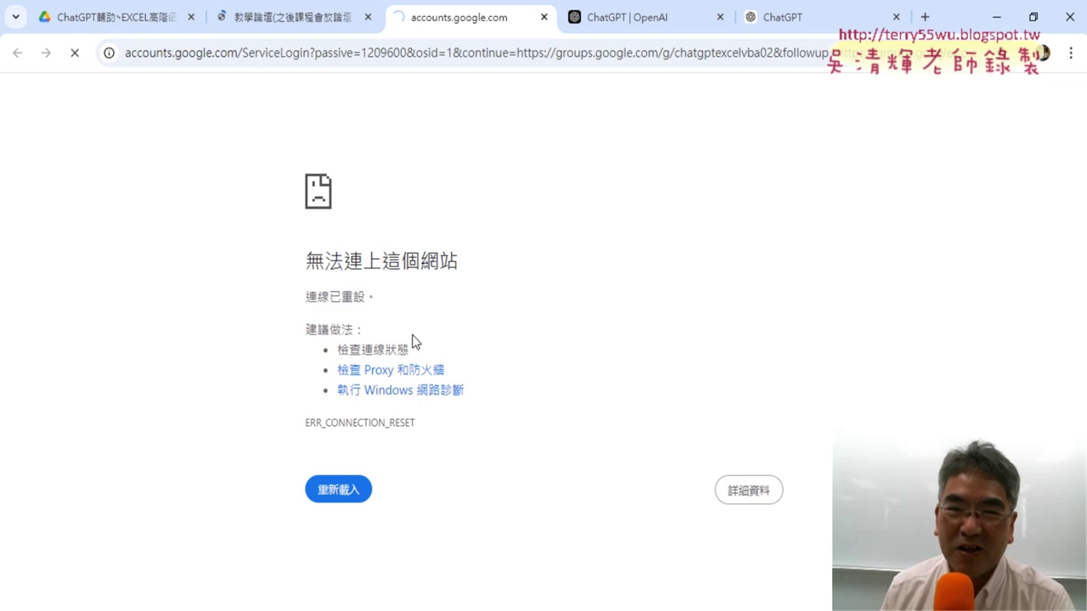
pyautogui.click(352, 492)
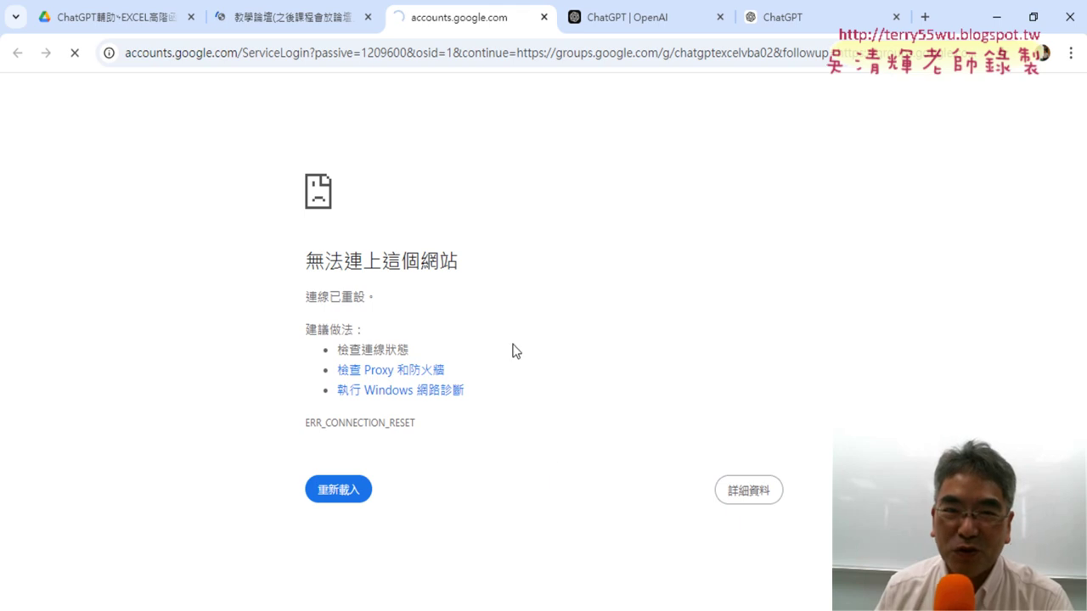
# Compare the forum sign-up document with the discussion group page, then open a Google Drive course folder.
pyautogui.click(303, 20)
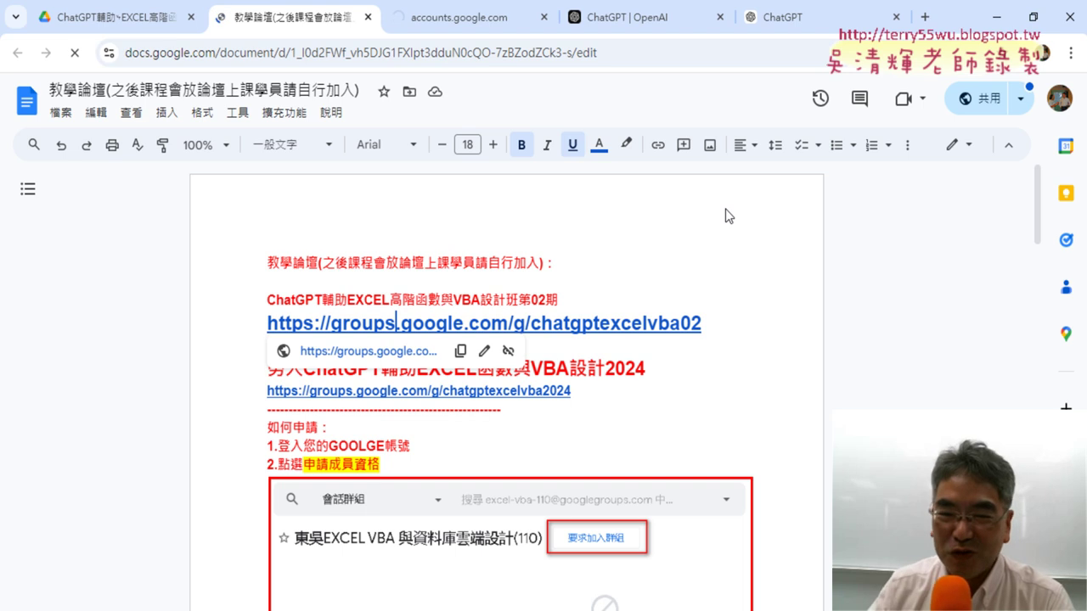
pyautogui.click(472, 18)
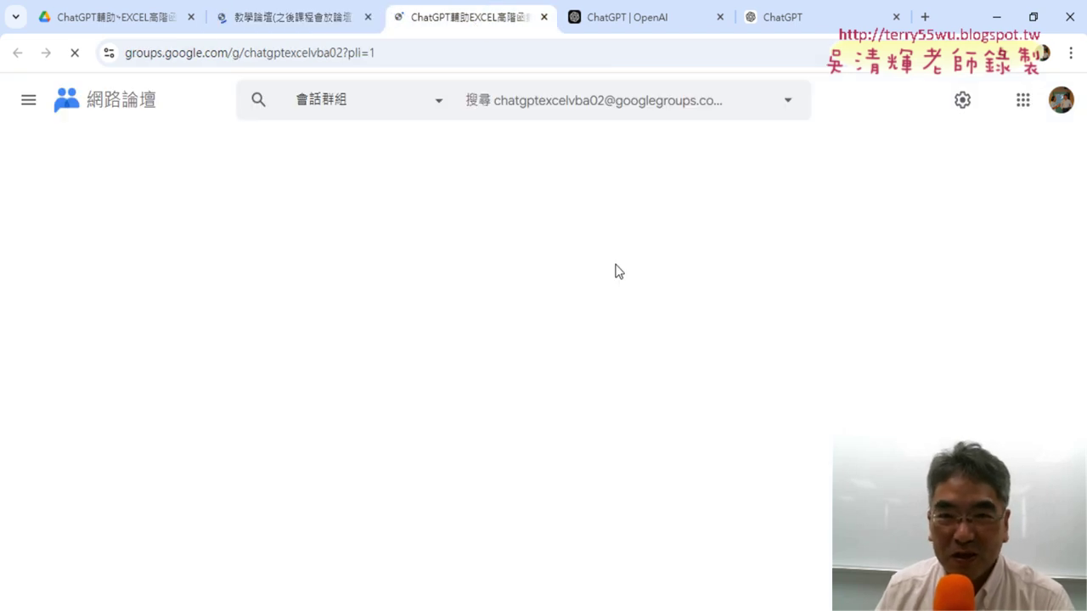
pyautogui.click(299, 23)
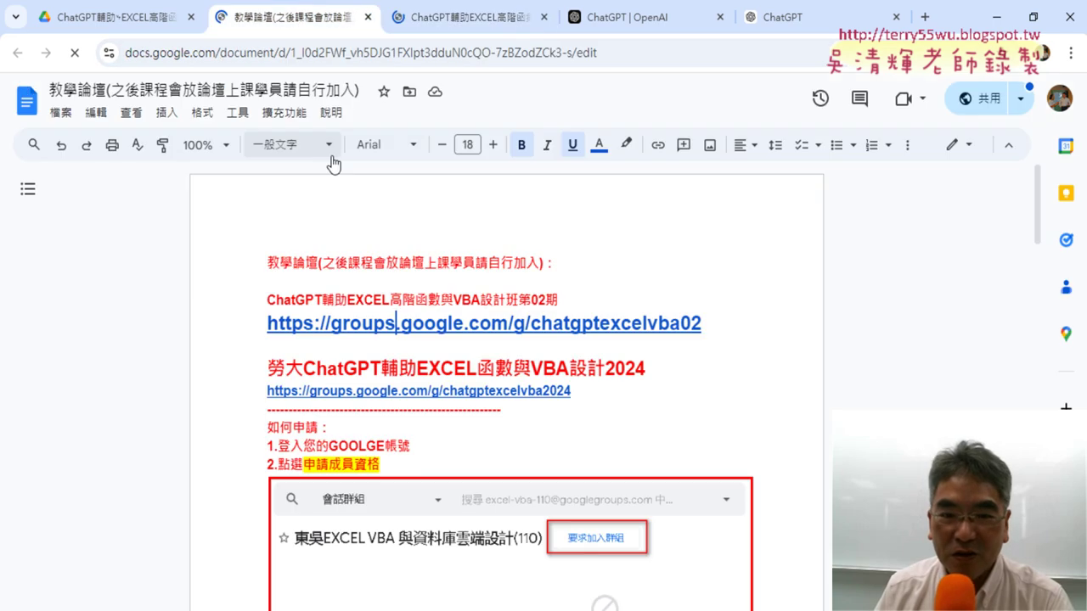
pyautogui.click(128, 17)
pyautogui.doubleClick(346, 276)
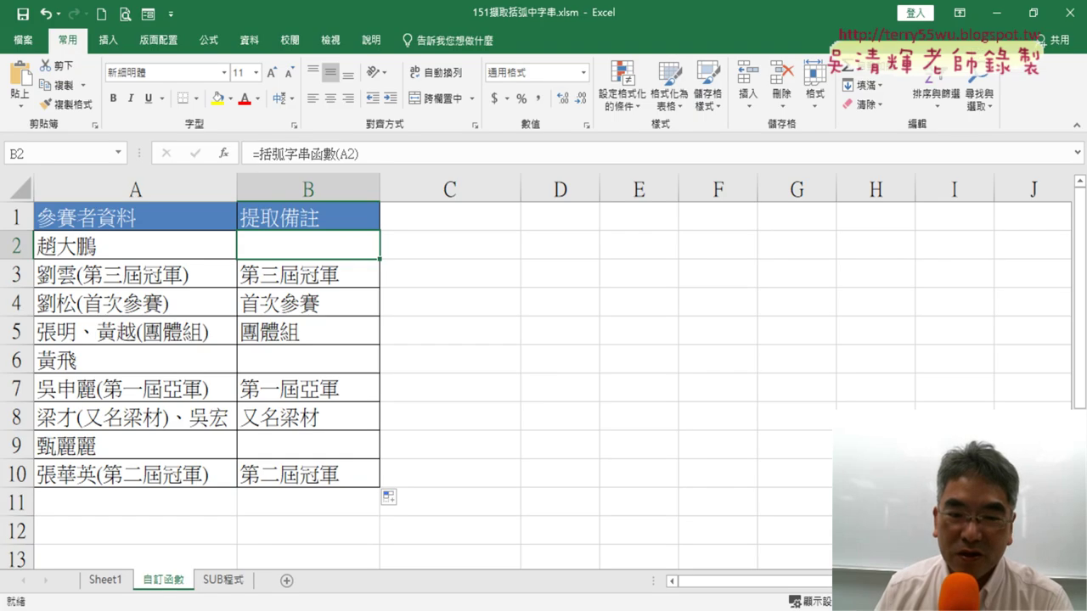
# On SUB程式, alternate the 清除 and 括弧字串 macro buttons, leaving B2:B10 refilled and selected.
pyautogui.click(236, 583)
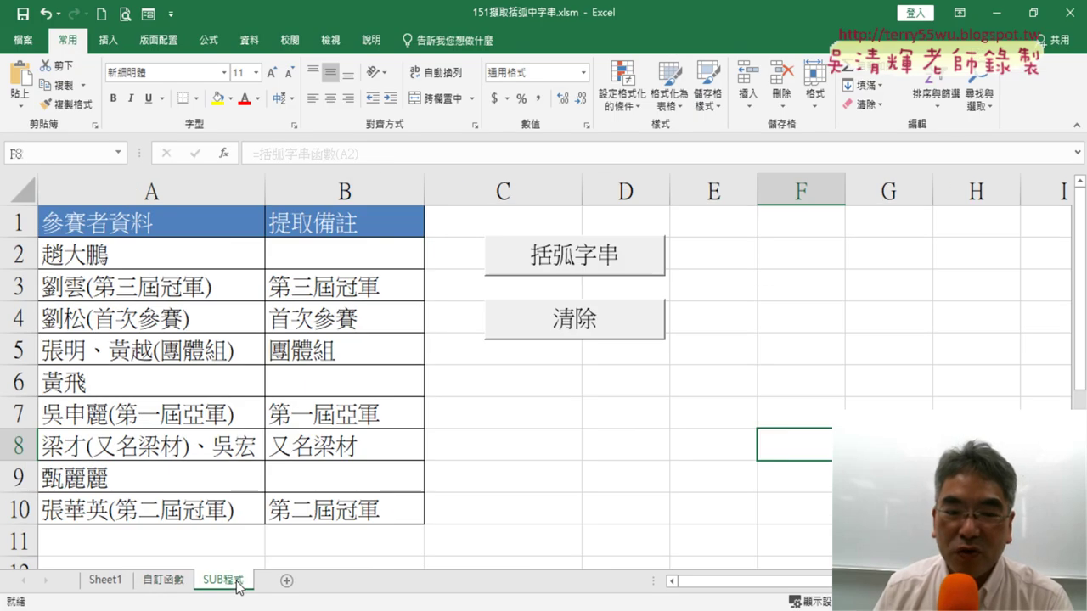
pyautogui.click(624, 320)
pyautogui.click(625, 266)
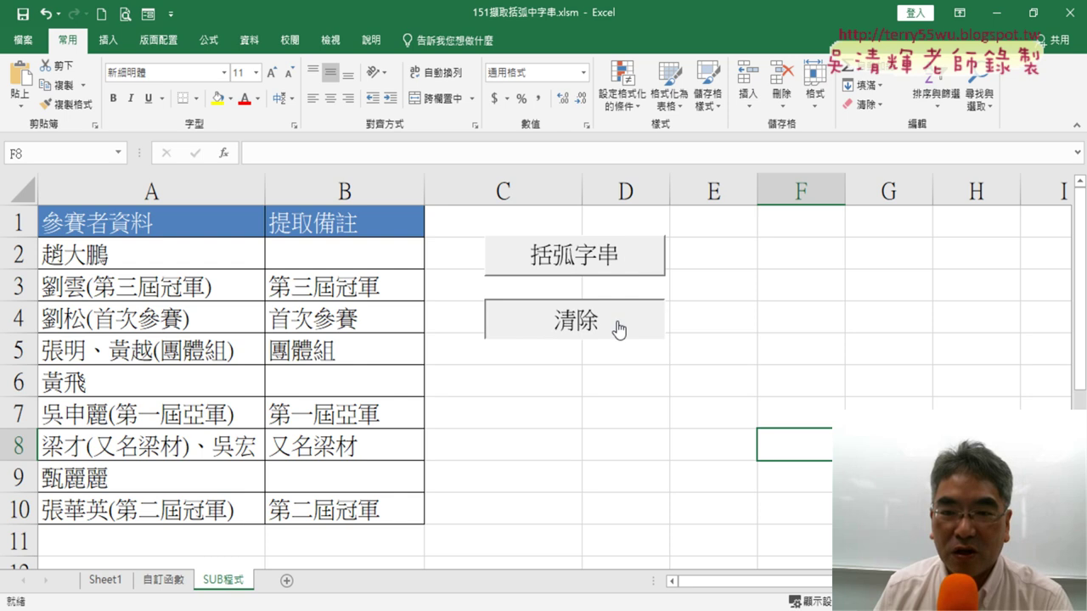
pyautogui.click(617, 316)
pyautogui.click(613, 274)
pyautogui.click(619, 323)
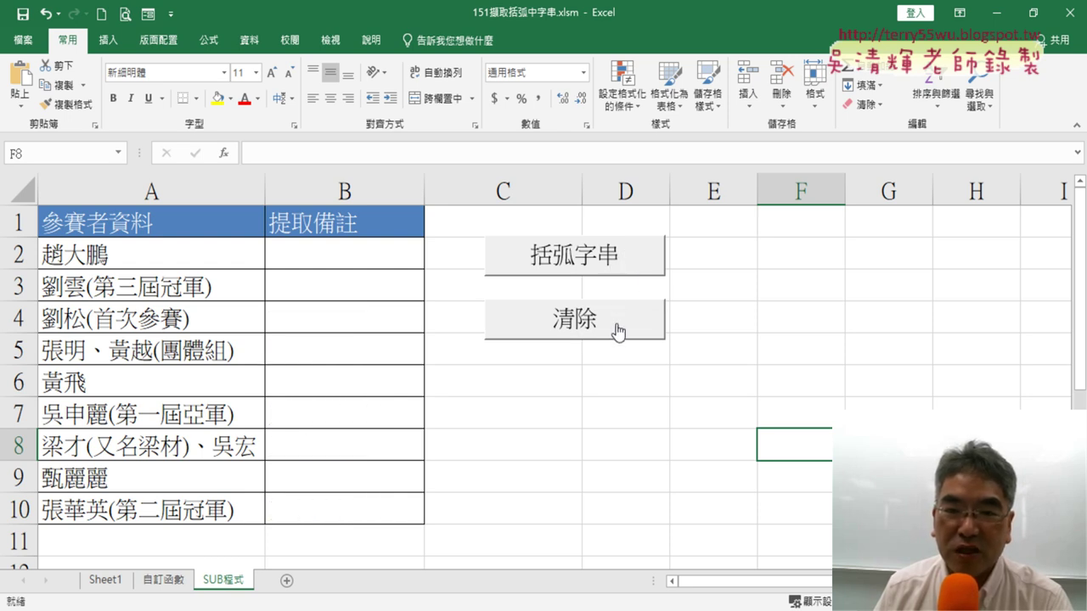
pyautogui.click(626, 270)
pyautogui.click(618, 318)
pyautogui.click(627, 270)
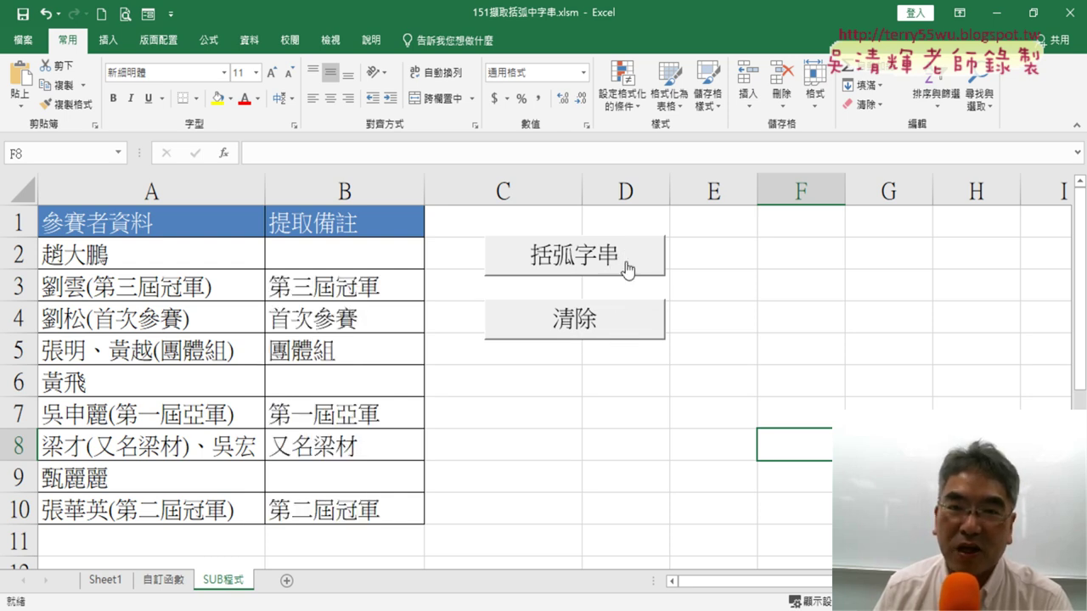
pyautogui.click(176, 580)
pyautogui.click(223, 581)
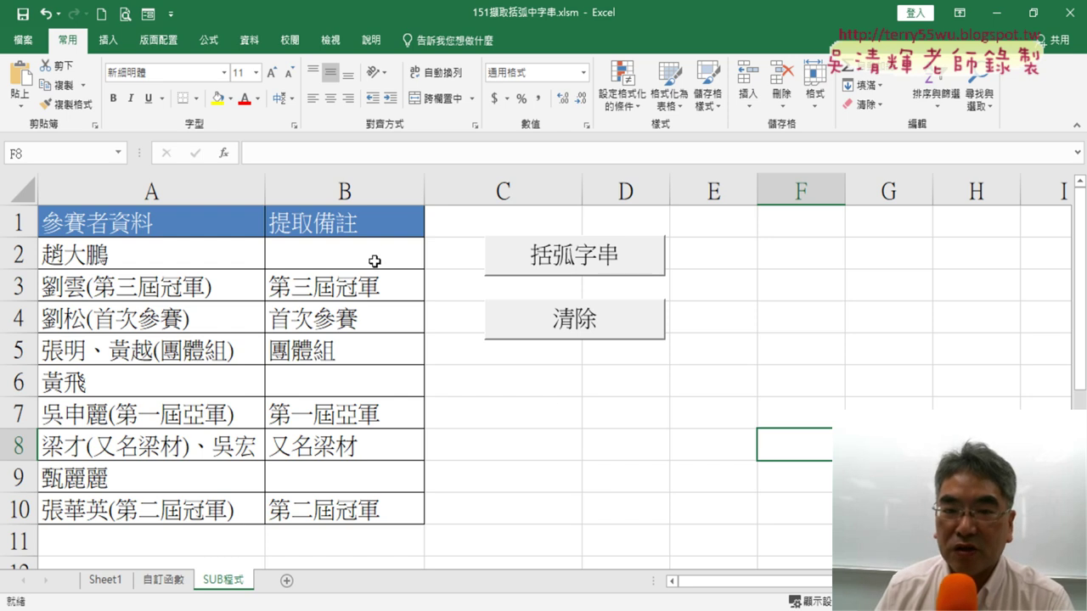
pyautogui.moveTo(376, 258); pyautogui.dragTo(369, 508)
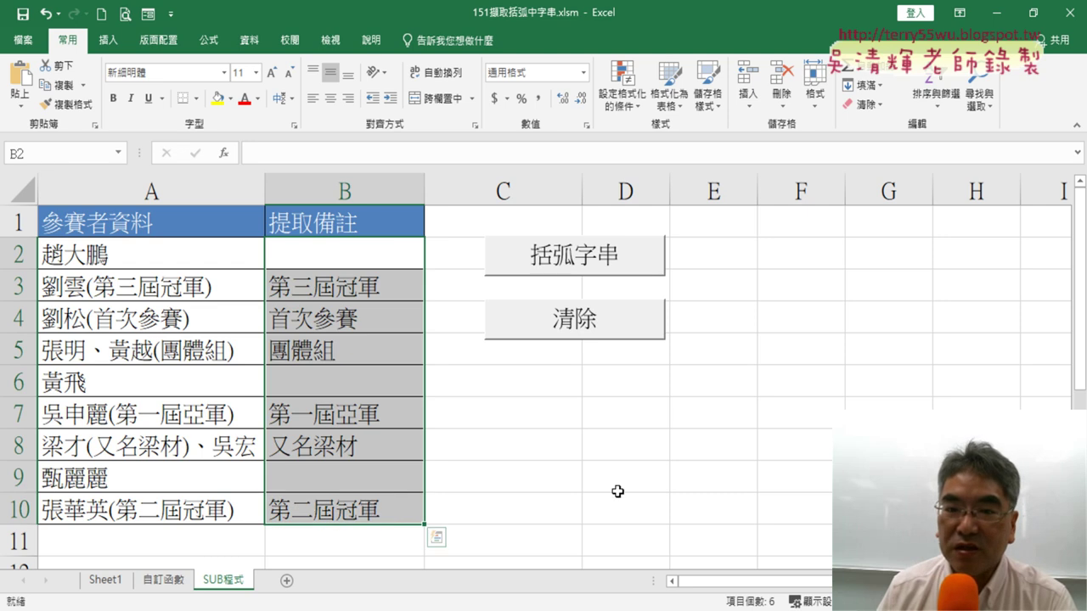
pyautogui.click(159, 582)
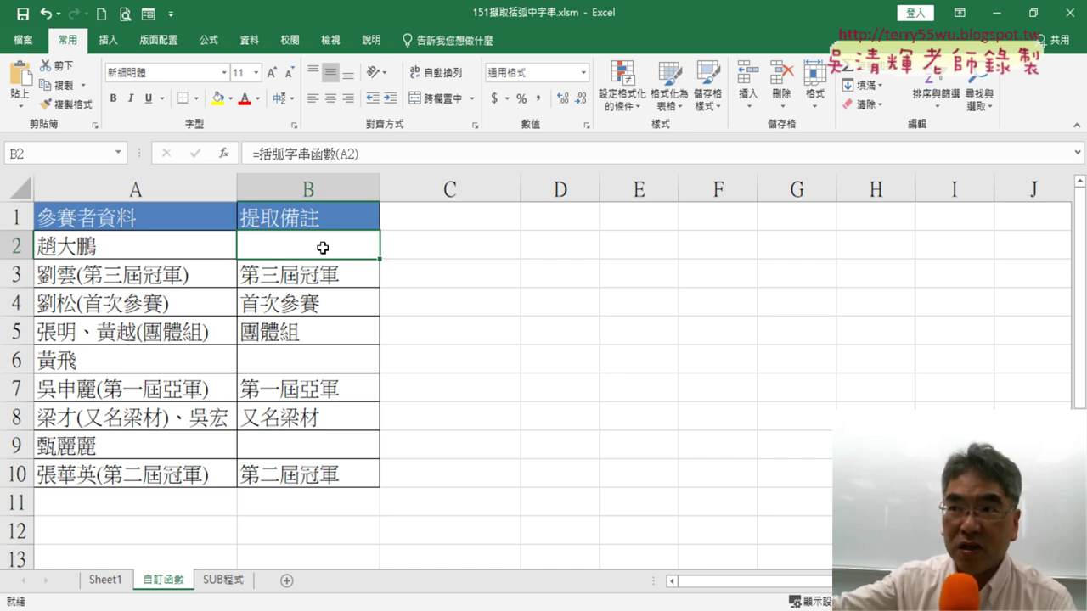
pyautogui.click(222, 580)
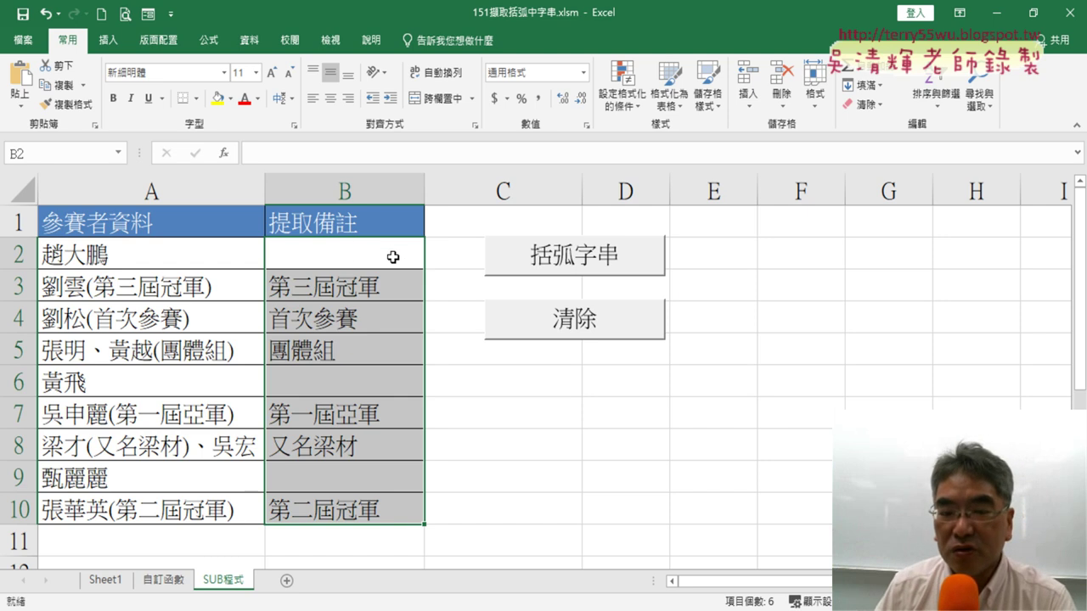
pyautogui.moveTo(365, 249); pyautogui.dragTo(369, 511)
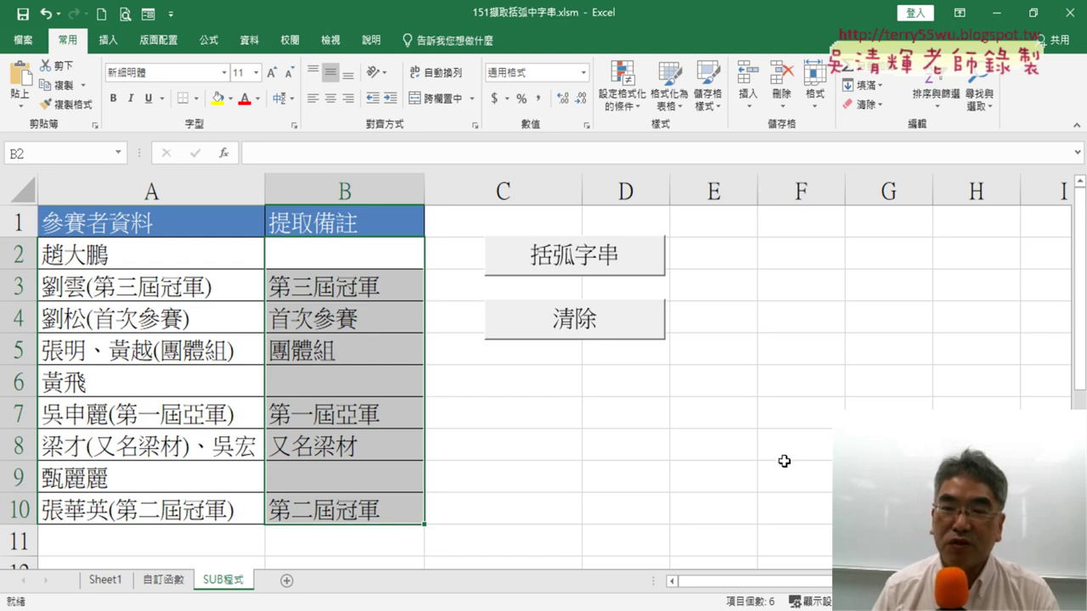
# Tick 開發人員 (Developer) under Customize Ribbon, apply it, and switch to the Developer tab.
pyautogui.click(498, 406)
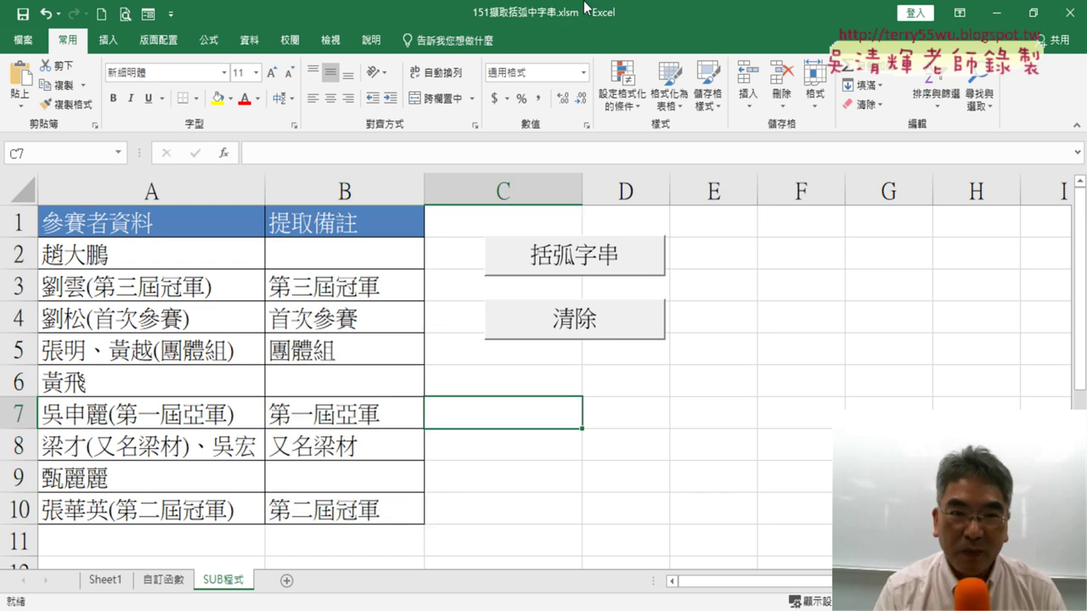
pyautogui.click(170, 13)
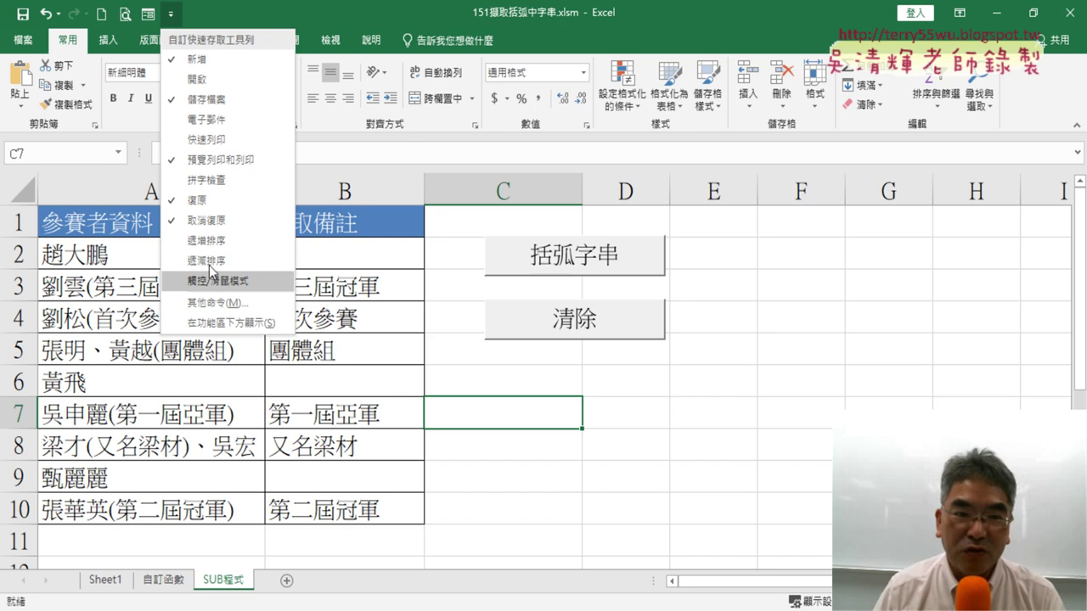
pyautogui.click(225, 304)
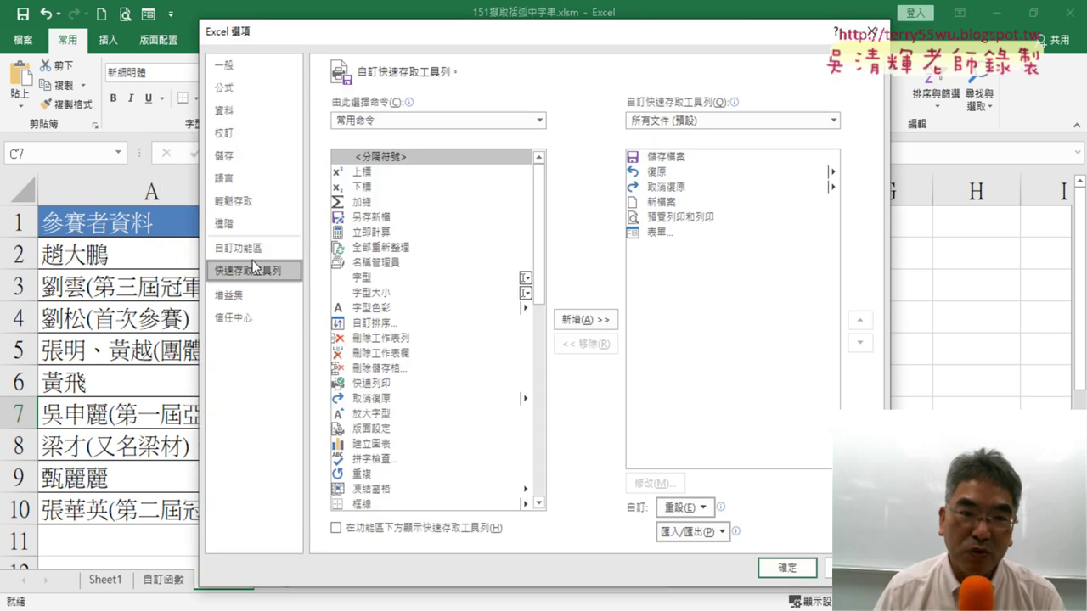
pyautogui.click(254, 250)
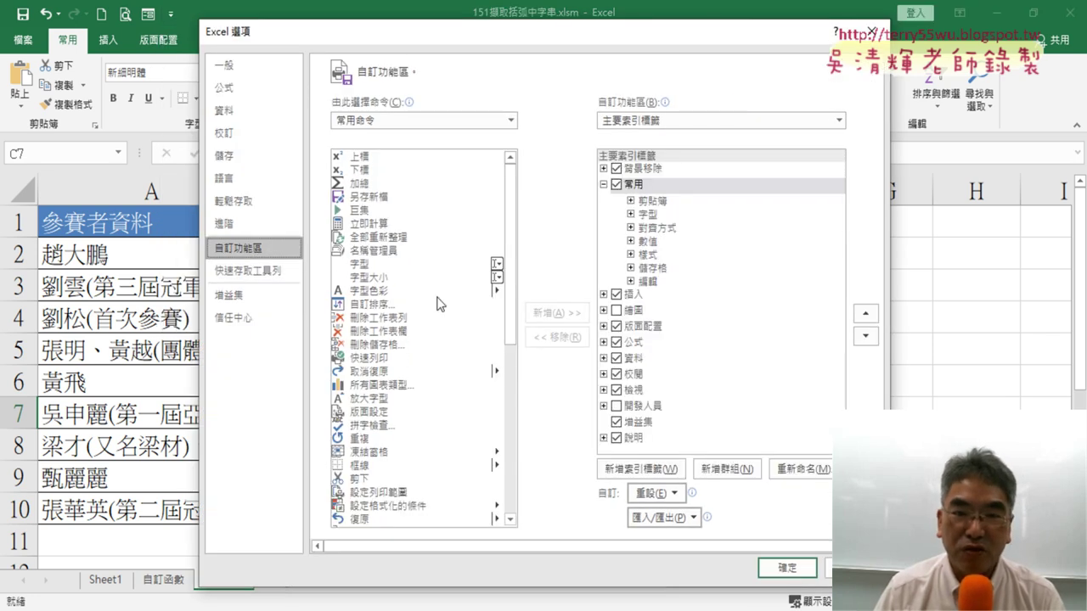
pyautogui.click(618, 405)
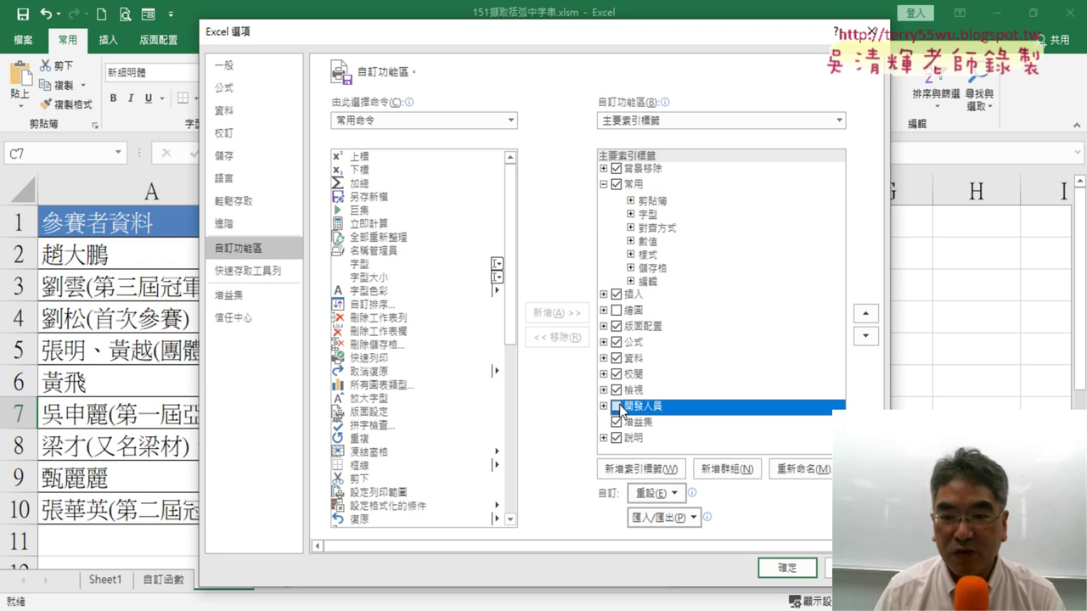
pyautogui.click(780, 567)
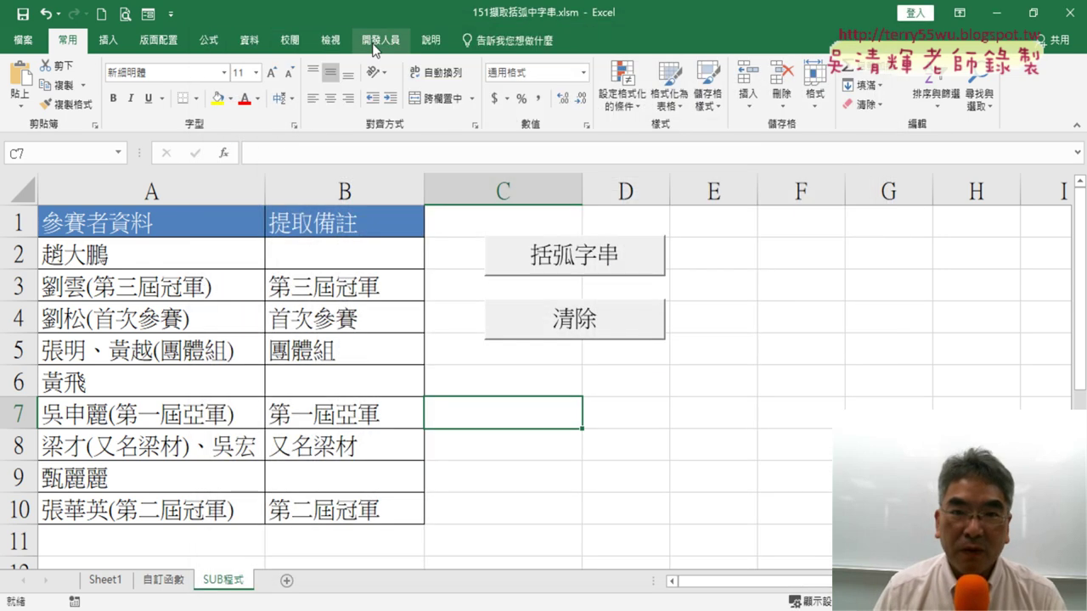
pyautogui.click(380, 39)
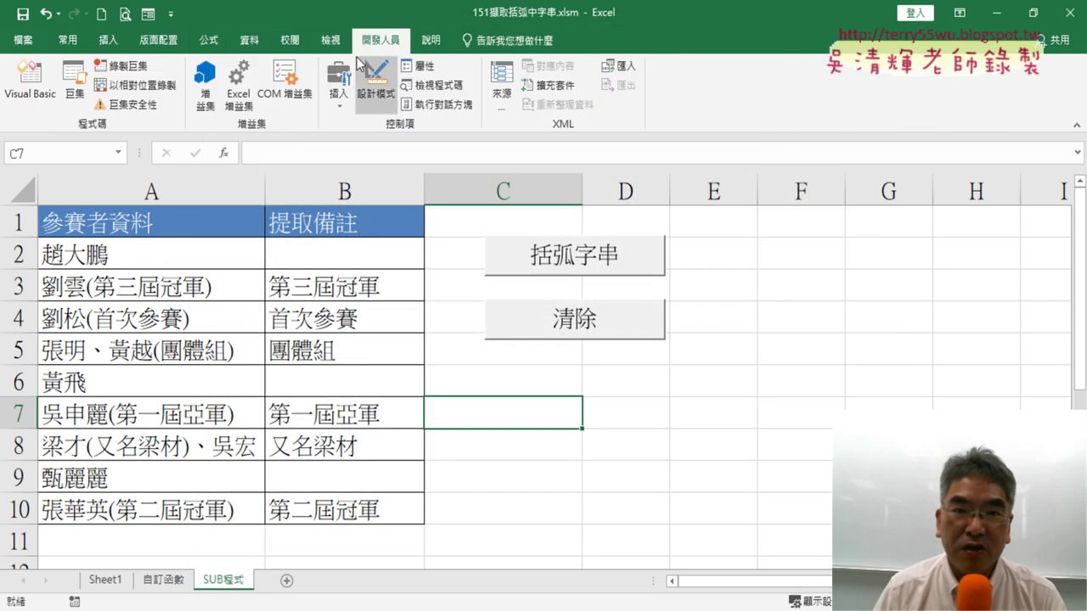
# Open the VBA editor, reposition it, enlarge the project pane, and show Module1's code full-size.
pyautogui.click(31, 94)
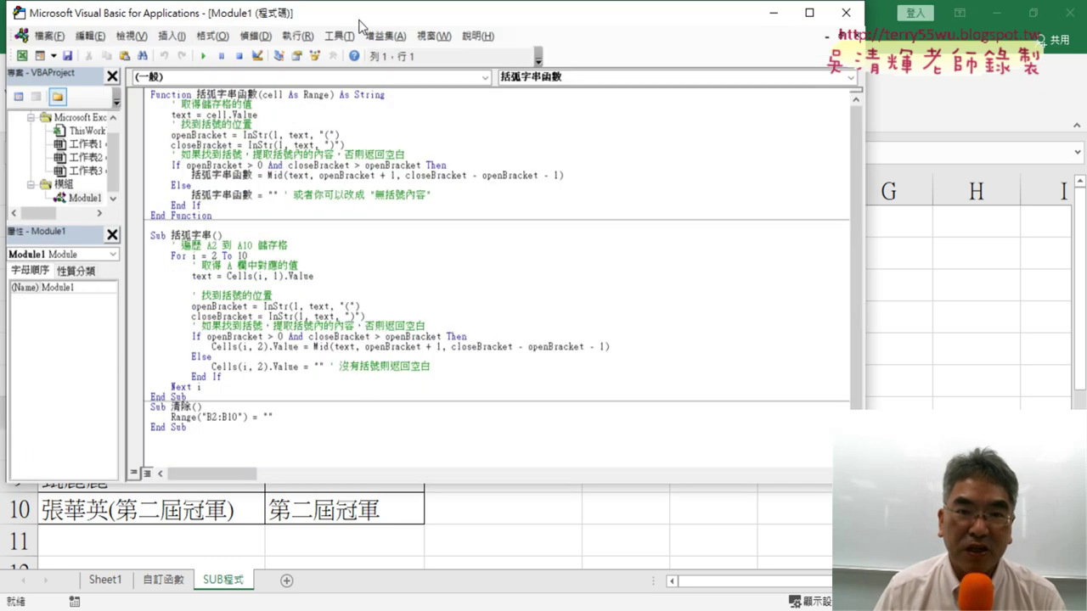
pyautogui.moveTo(340, 13); pyautogui.dragTo(504, 36)
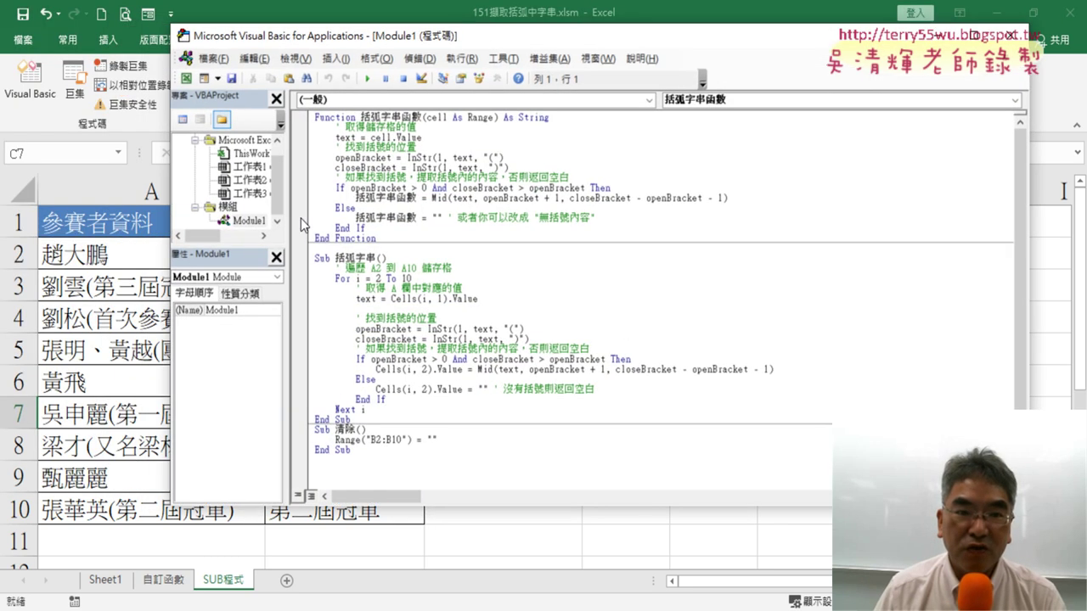
pyautogui.click(244, 255)
pyautogui.moveTo(242, 243); pyautogui.dragTo(245, 307)
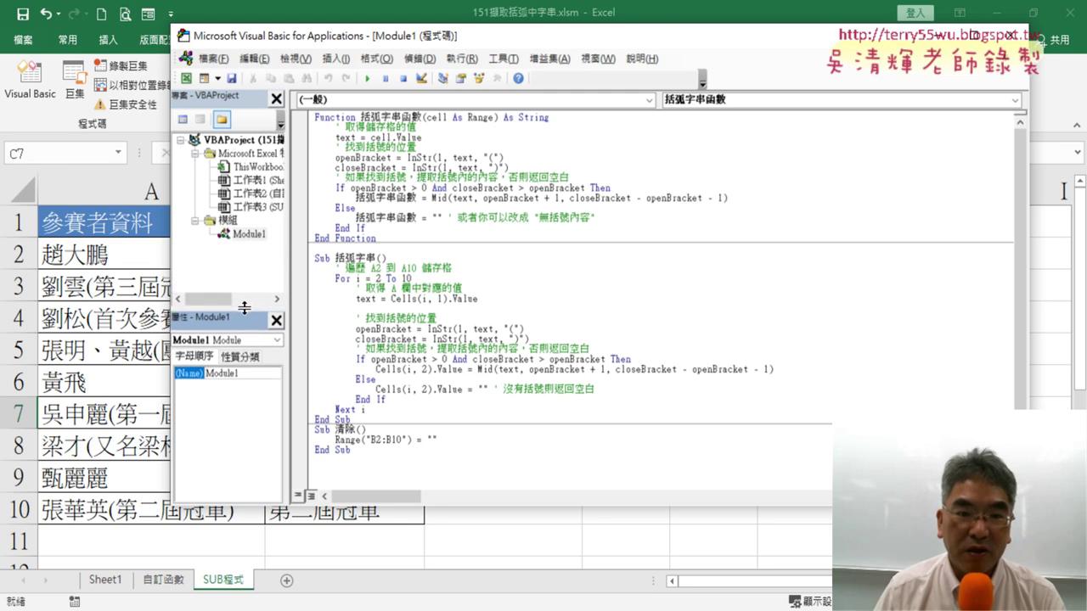
pyautogui.click(1022, 58)
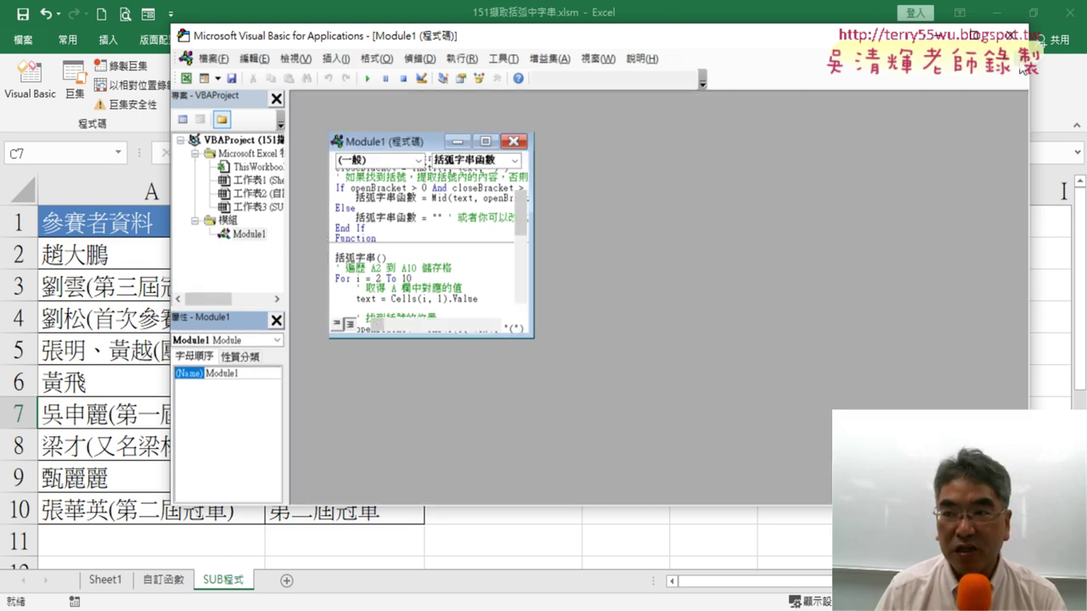
pyautogui.doubleClick(243, 239)
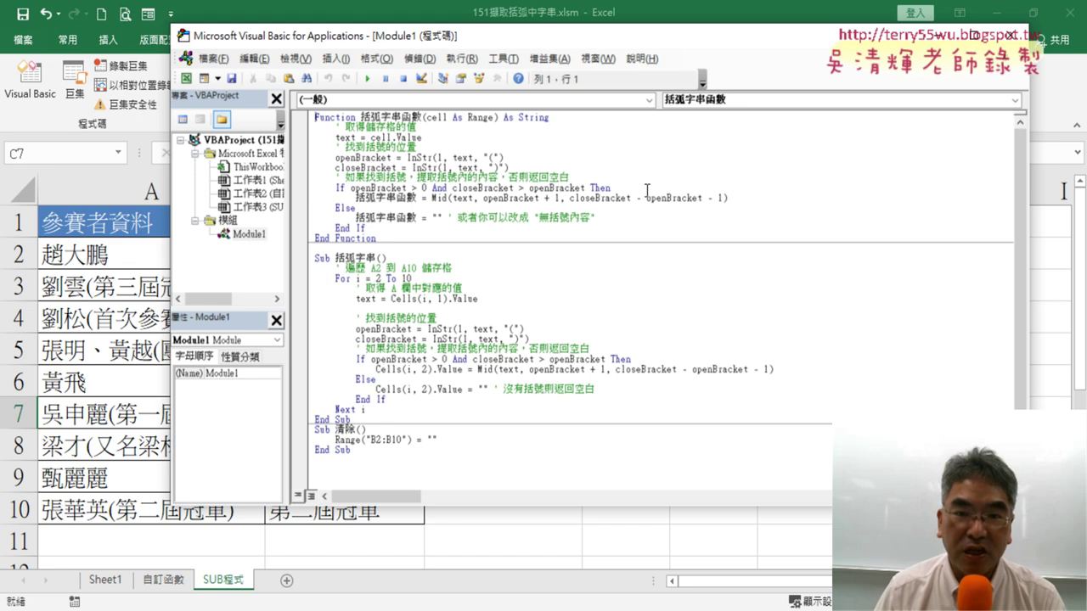
# Highlight the function and 括弧字串 macro names, then narrow the window to reveal the sheet's buttons.
pyautogui.doubleClick(350, 118)
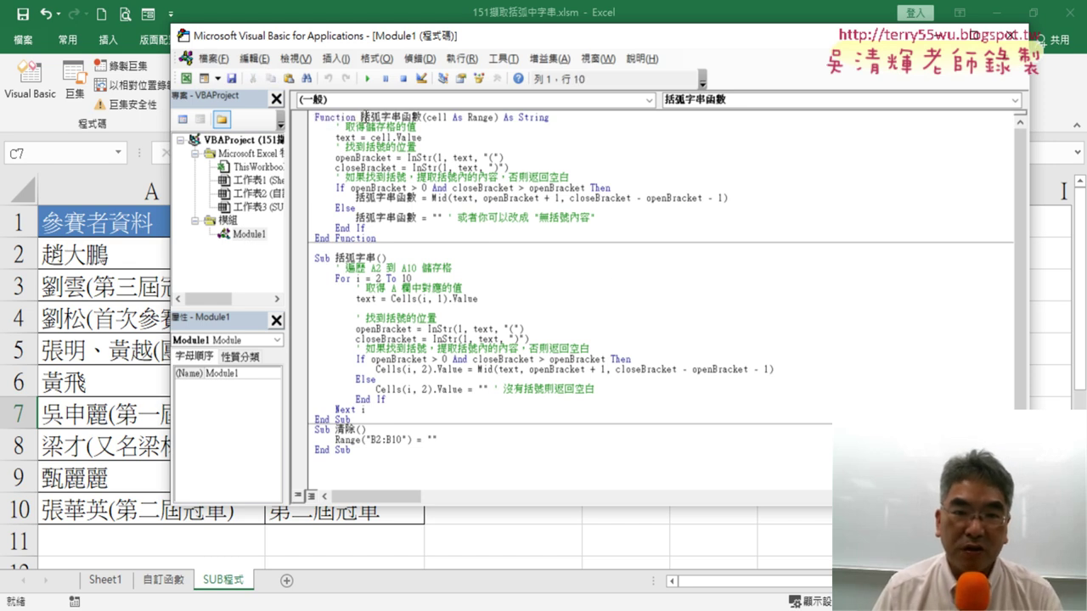
pyautogui.moveTo(360, 117); pyautogui.dragTo(417, 119)
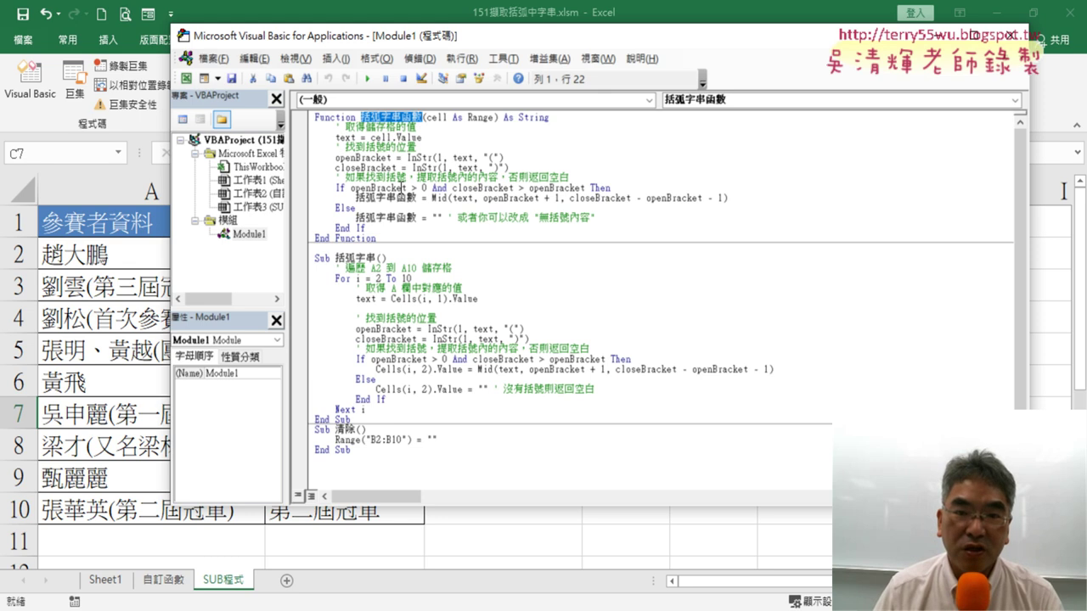
pyautogui.moveTo(378, 239); pyautogui.dragTo(315, 241)
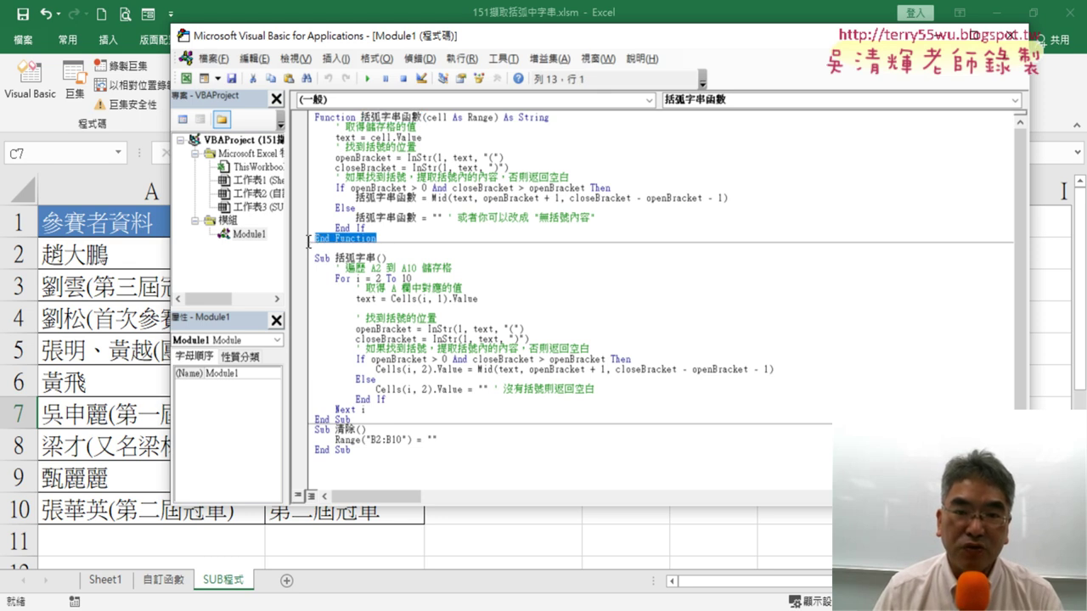
pyautogui.moveTo(336, 258); pyautogui.dragTo(370, 259)
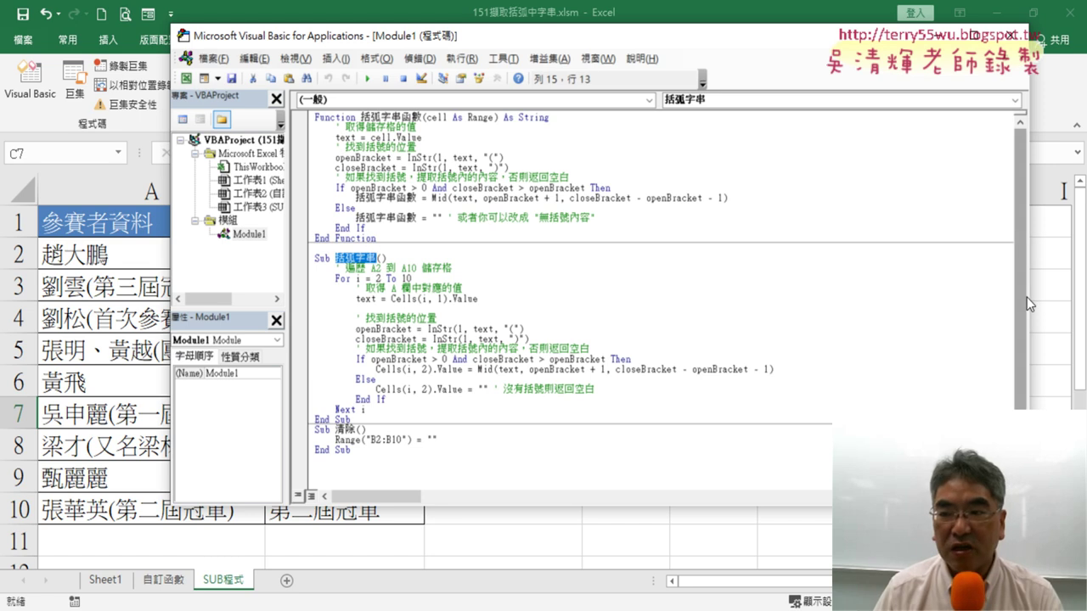
pyautogui.moveTo(1025, 296); pyautogui.dragTo(461, 288)
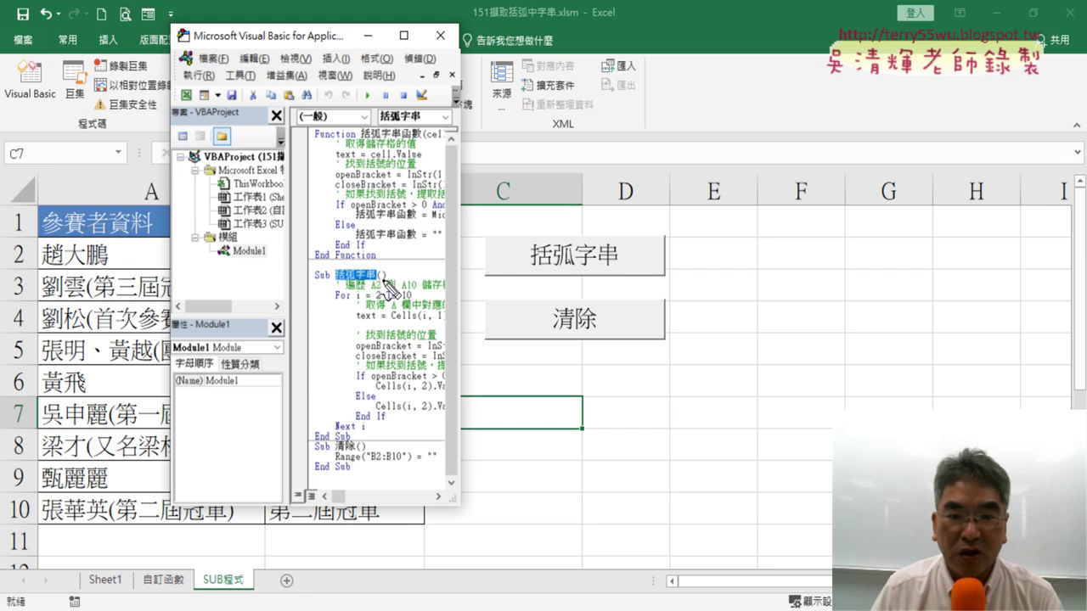
# Annotate links between the 括弧字串 and 清除 macros and their buttons, clear them, then lower the editor's top.
pyautogui.moveTo(389, 283)
pyautogui.mouseDown()
pyautogui.moveTo(367, 265)
pyautogui.moveTo(526, 241)
pyautogui.moveTo(530, 253)
pyautogui.mouseUp()
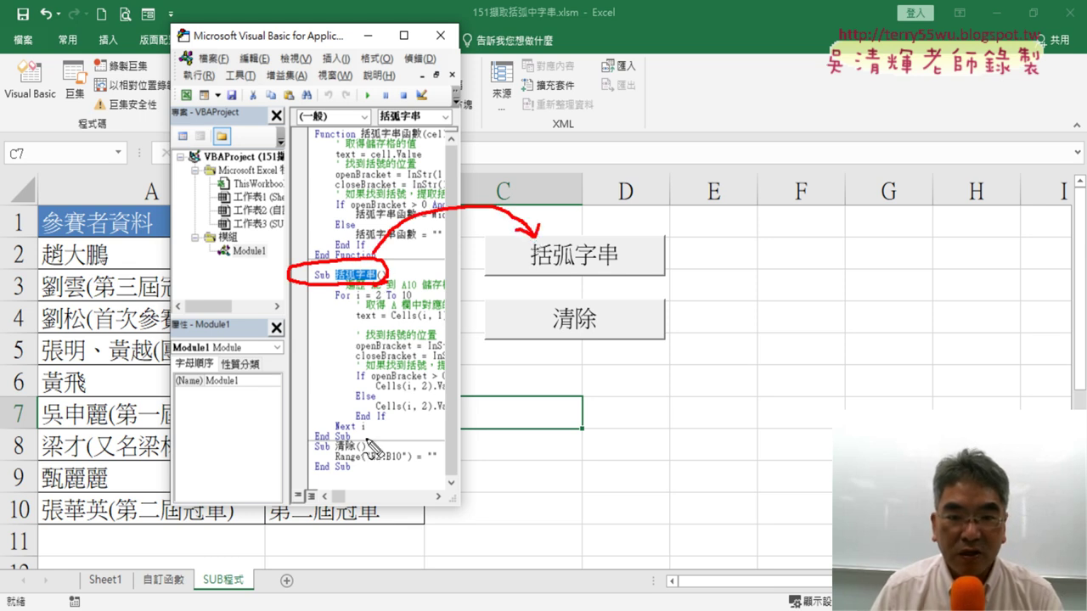
pyautogui.moveTo(370, 440)
pyautogui.mouseDown()
pyautogui.moveTo(374, 450)
pyautogui.moveTo(553, 346)
pyautogui.moveTo(563, 373)
pyautogui.mouseUp()
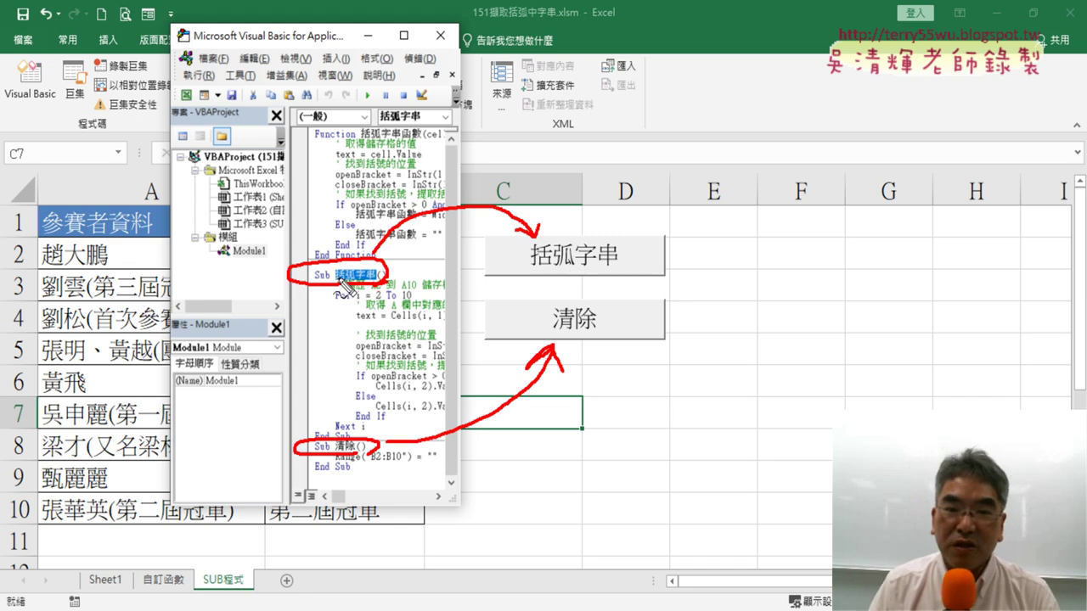
pyautogui.moveTo(537, 266); pyautogui.dragTo(620, 265)
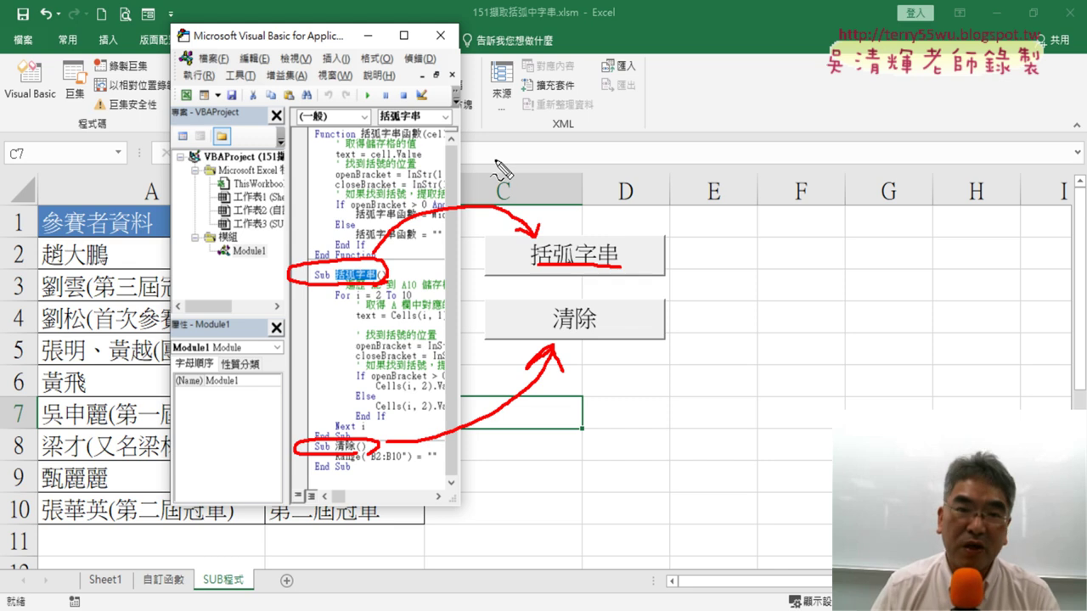
pyautogui.press('Escape')
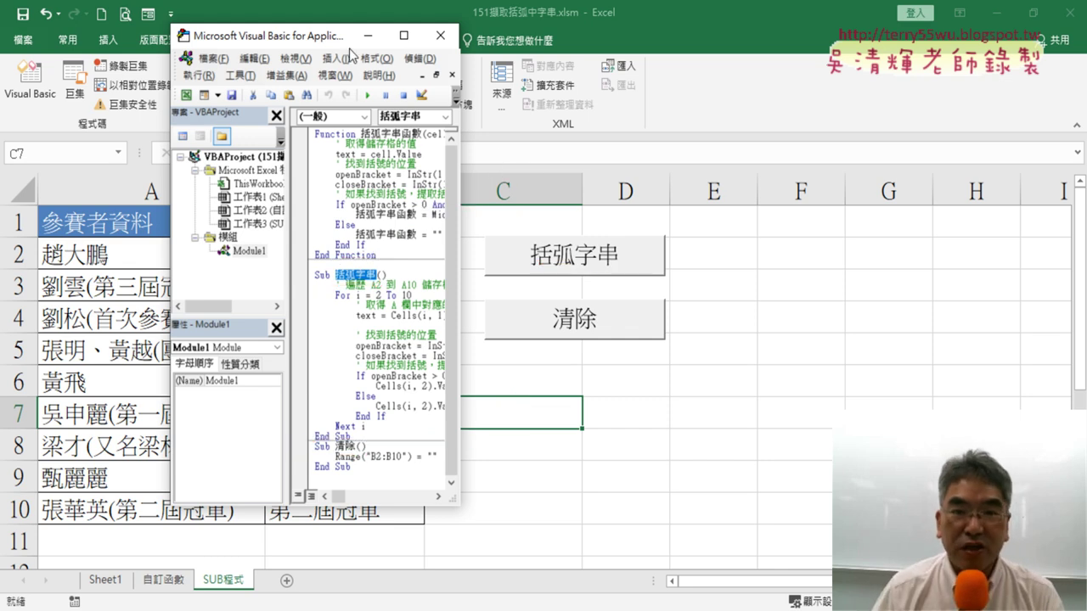
pyautogui.moveTo(349, 24); pyautogui.dragTo(363, 137)
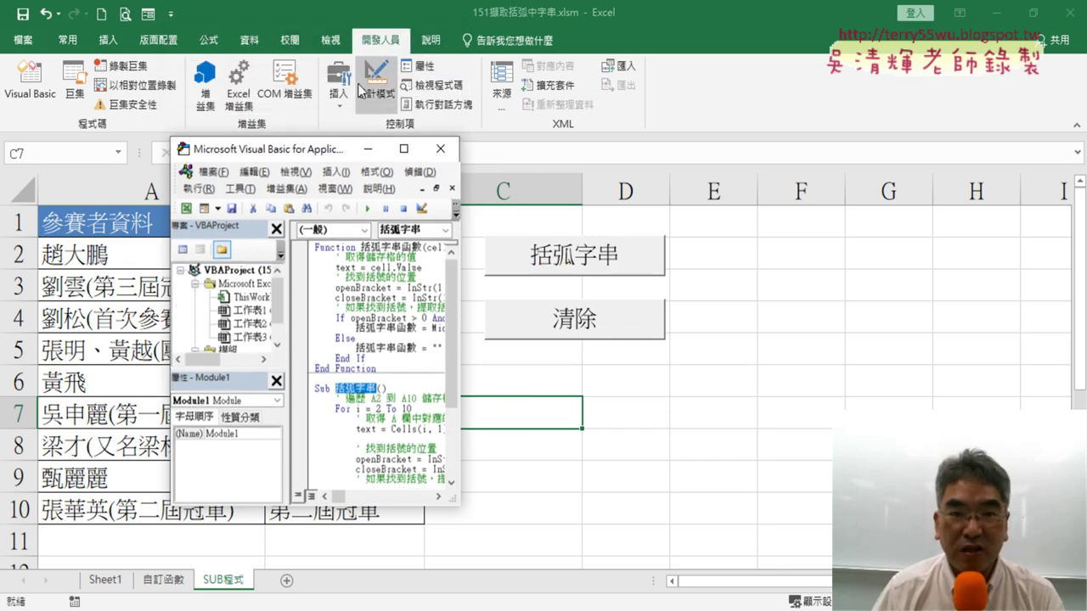
# Bring the SUB程式 worksheet back in front of the code window.
pyautogui.click(338, 102)
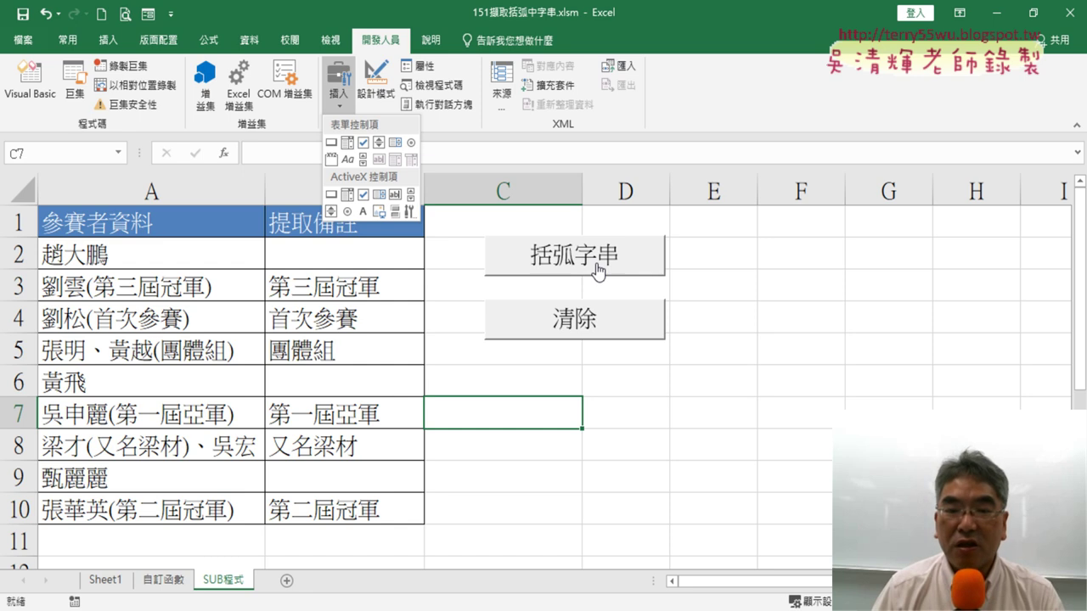
pyautogui.click(30, 89)
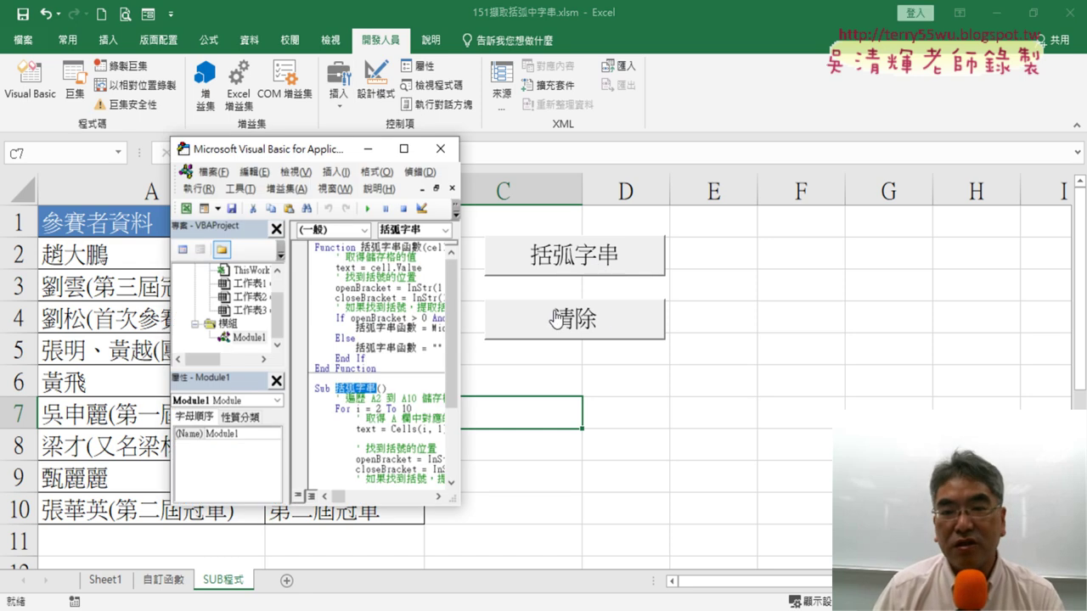
pyautogui.click(847, 370)
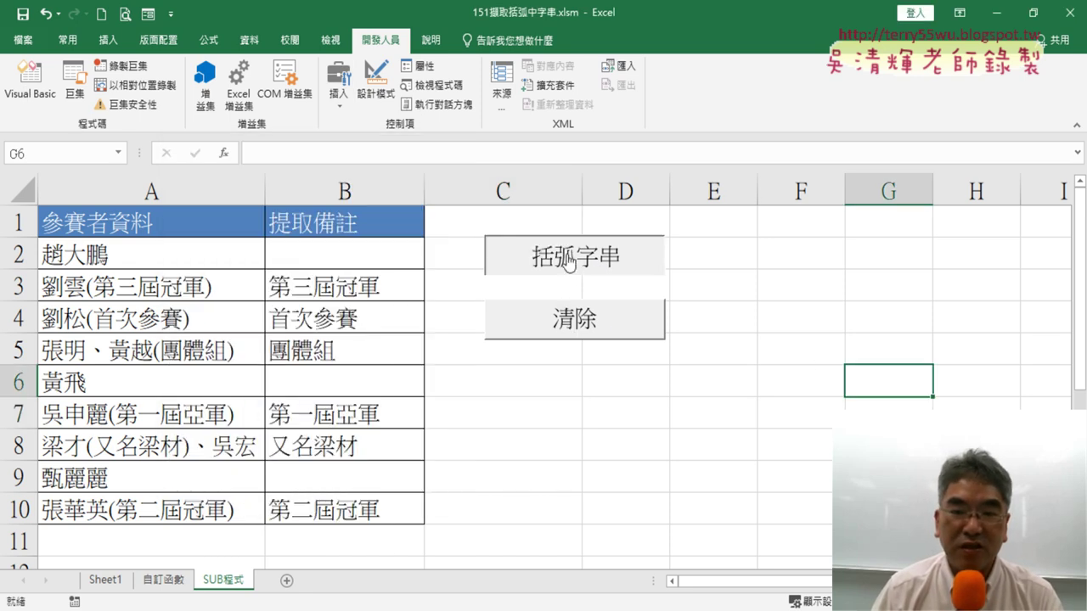
# Alternate the 清除 and 括弧字串 buttons to clear and refill column B, ending refilled.
pyautogui.click(567, 331)
pyautogui.click(540, 257)
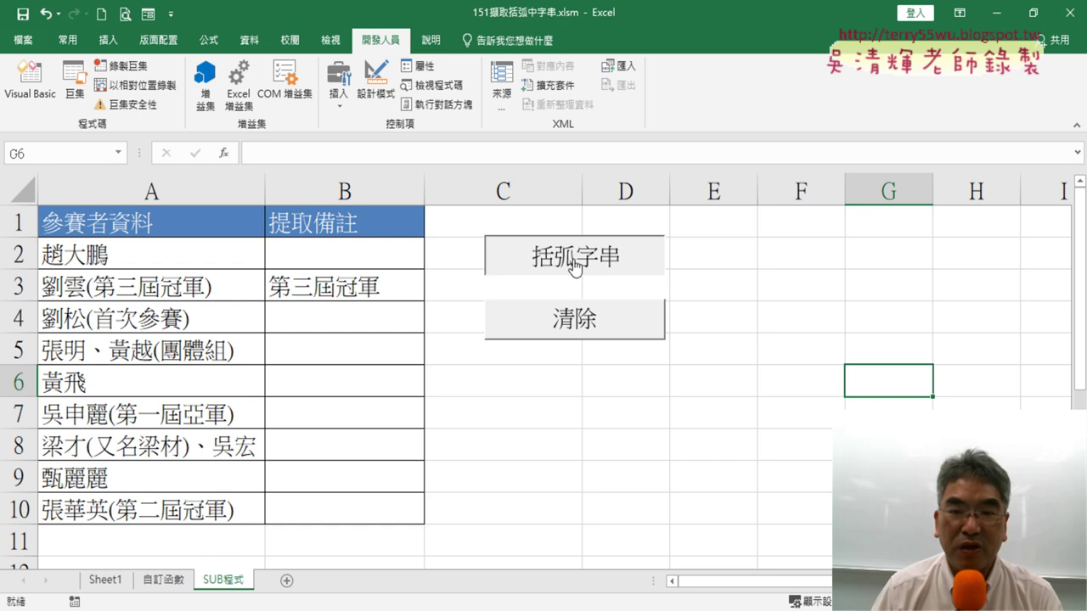
pyautogui.click(586, 331)
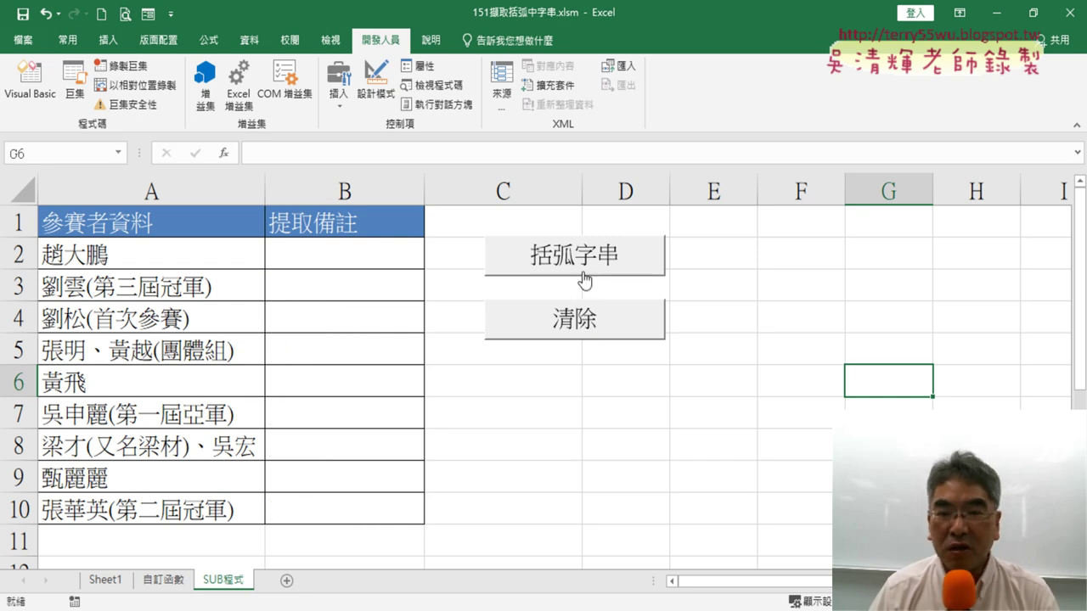
pyautogui.click(580, 270)
pyautogui.click(584, 328)
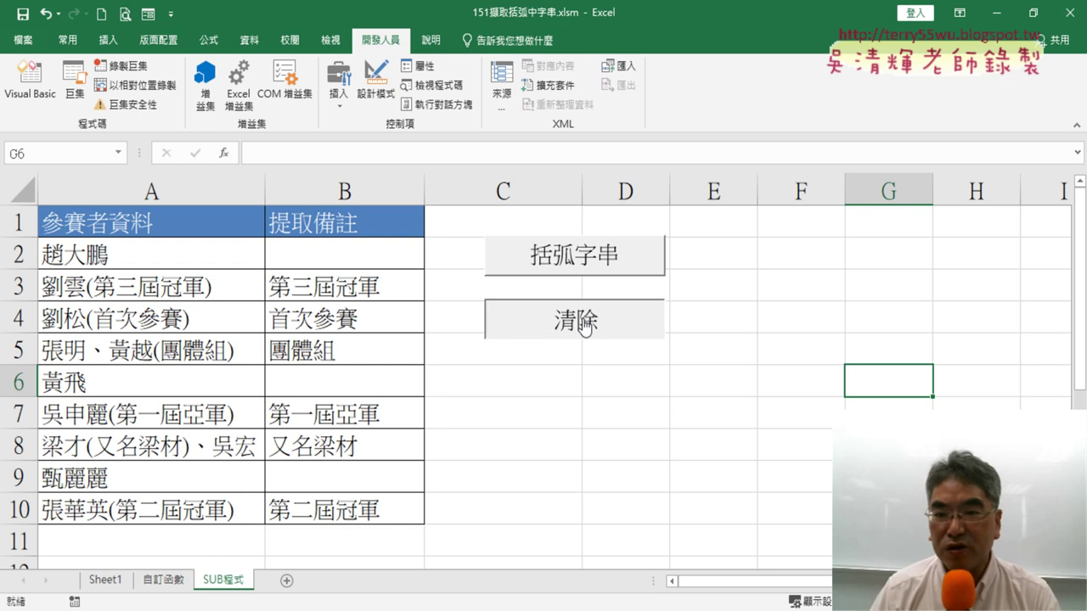
pyautogui.click(590, 262)
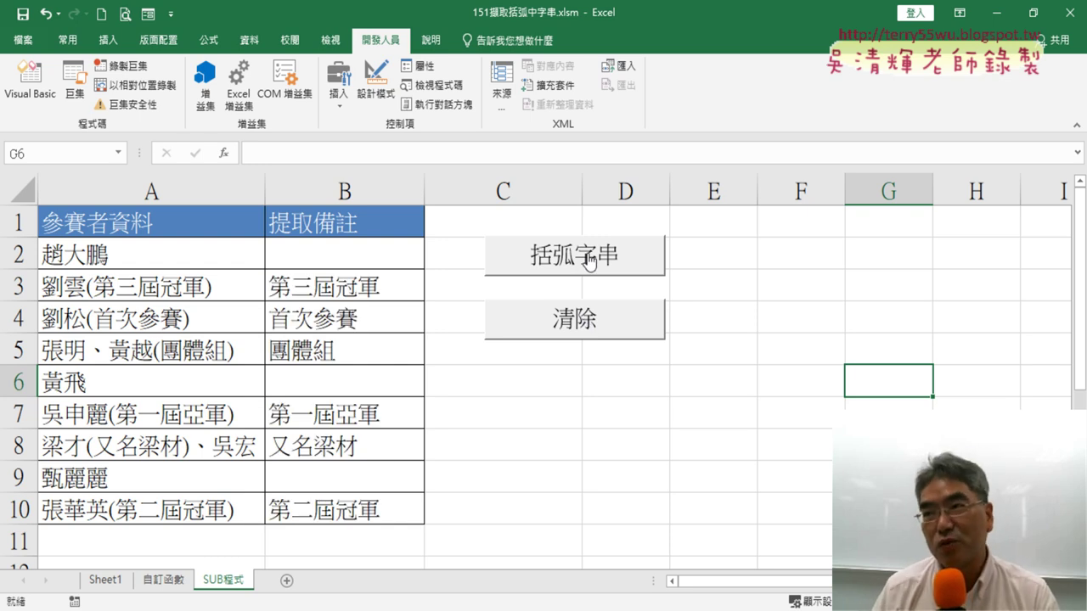
# On the 自訂函數 sheet, clear B2:B10 and refill it with =括弧字串函數(A2) copied down to B10.
pyautogui.click(165, 581)
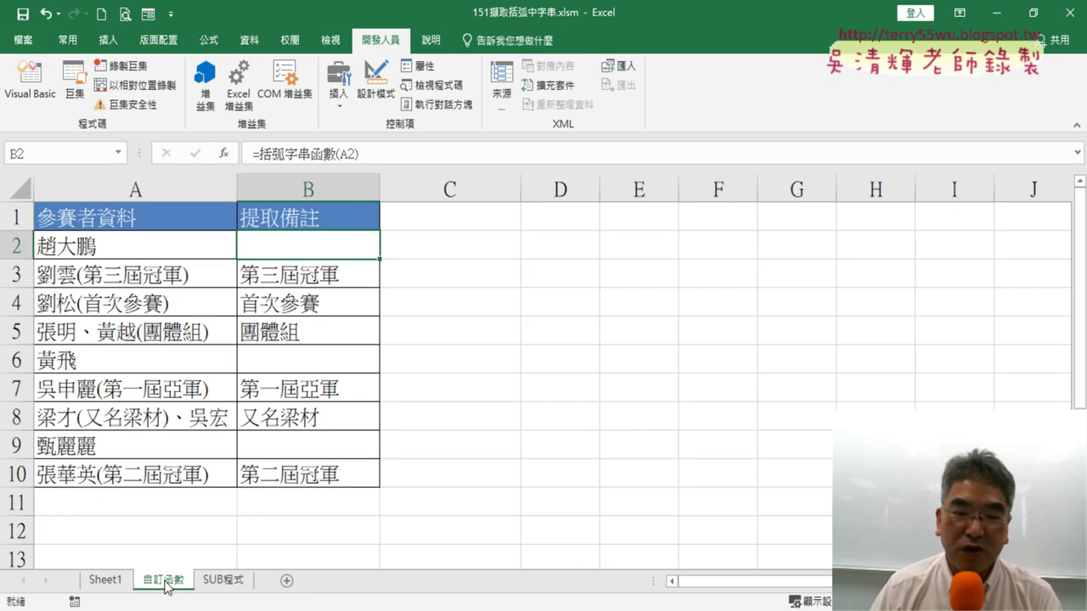
pyautogui.moveTo(290, 260); pyautogui.dragTo(307, 480)
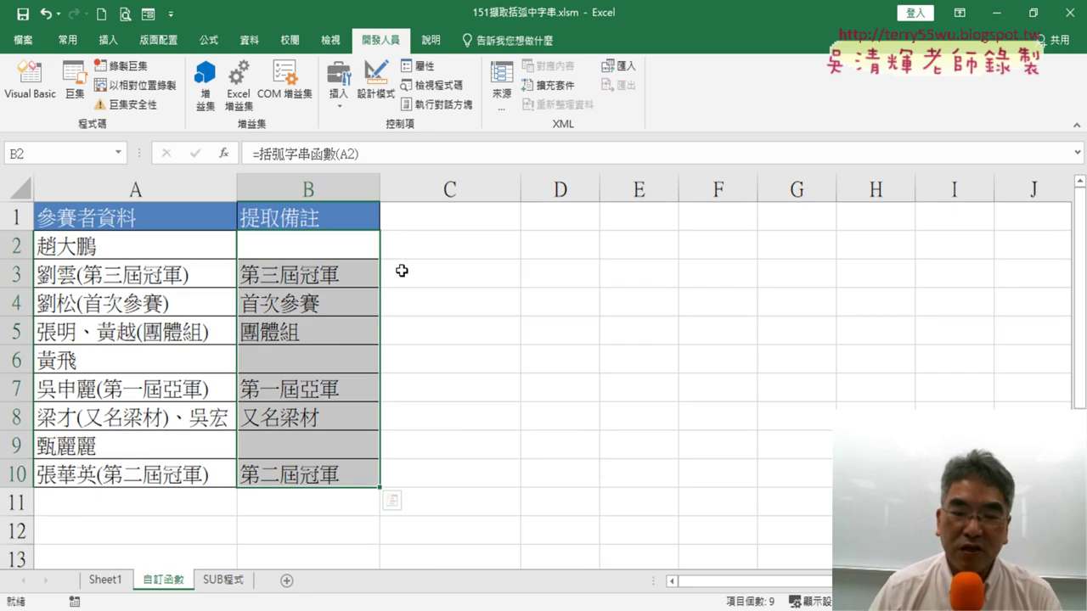
pyautogui.press('Delete')
pyautogui.click(332, 242)
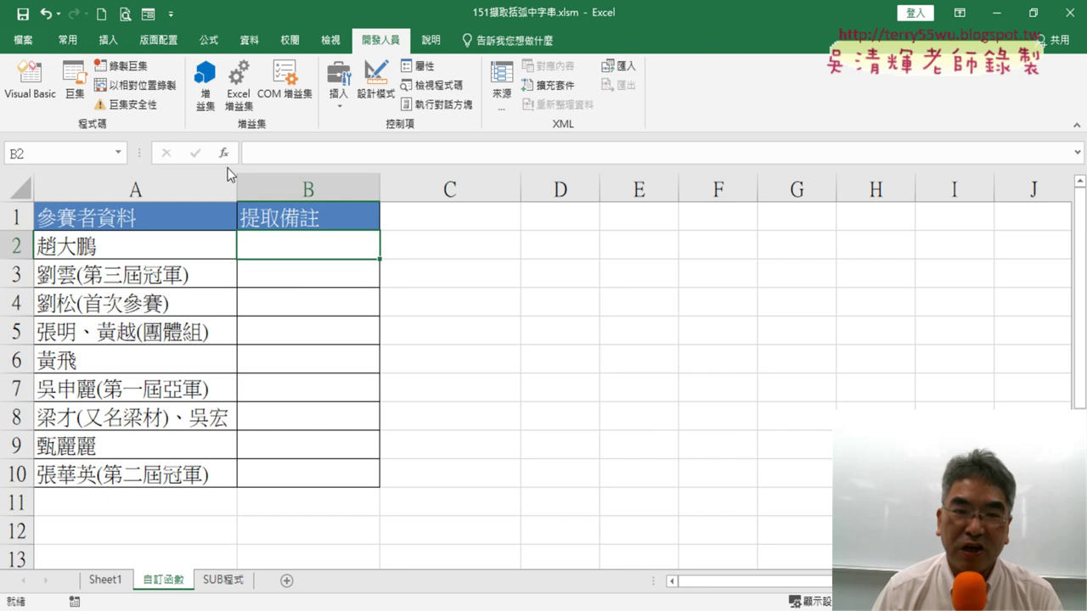
pyautogui.click(223, 153)
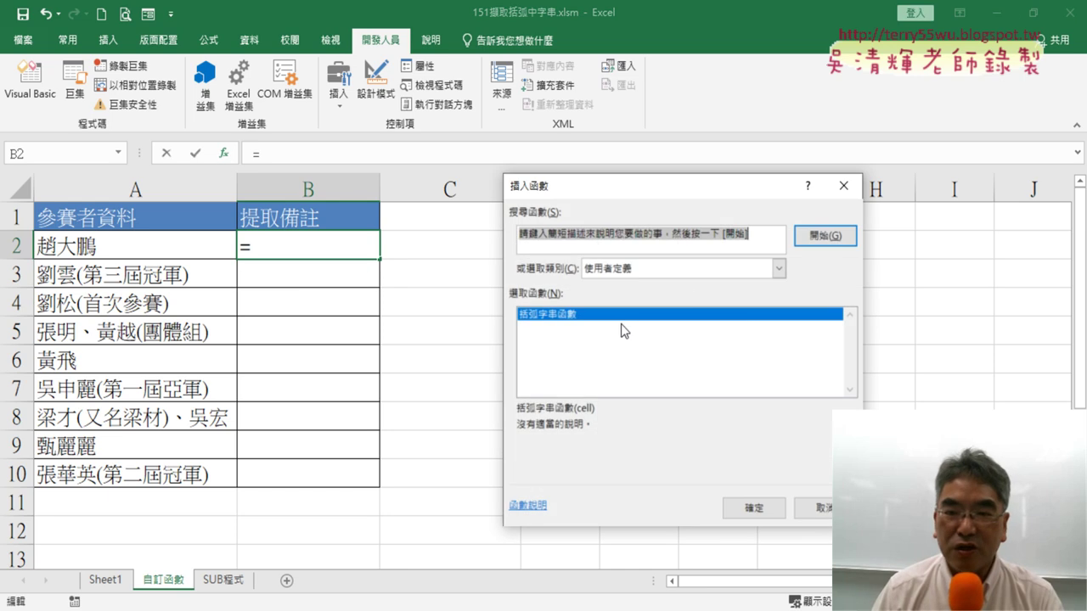
pyautogui.doubleClick(616, 315)
pyautogui.click(148, 247)
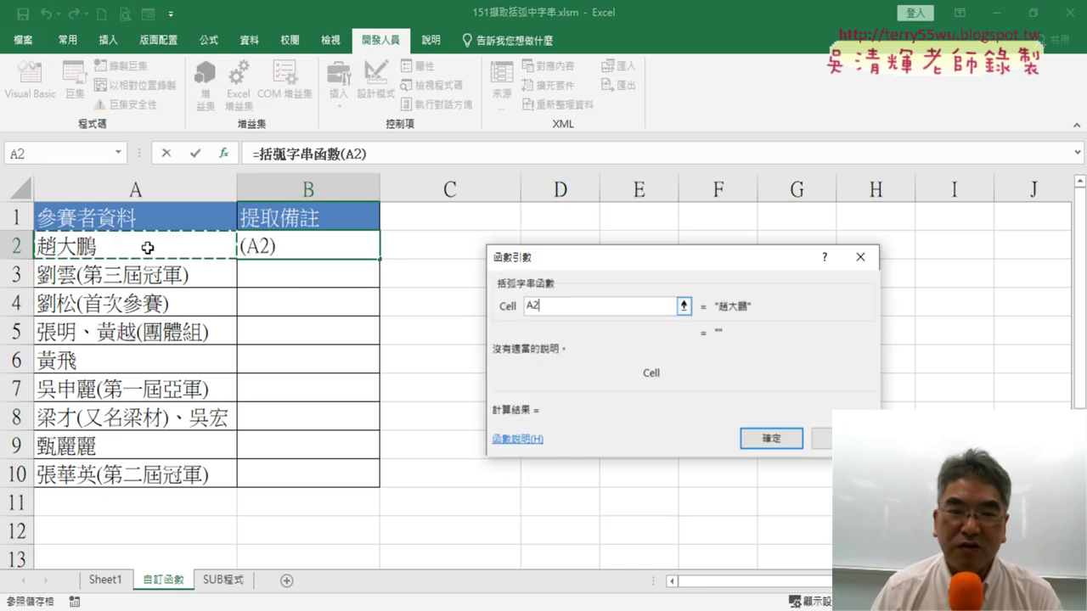
pyautogui.click(780, 437)
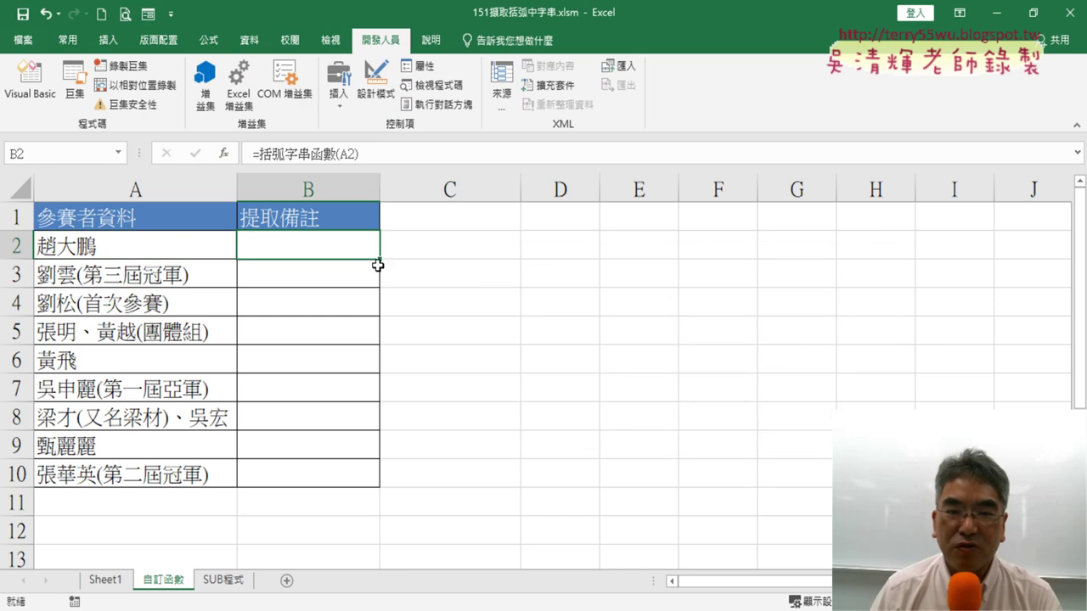
pyautogui.doubleClick(381, 259)
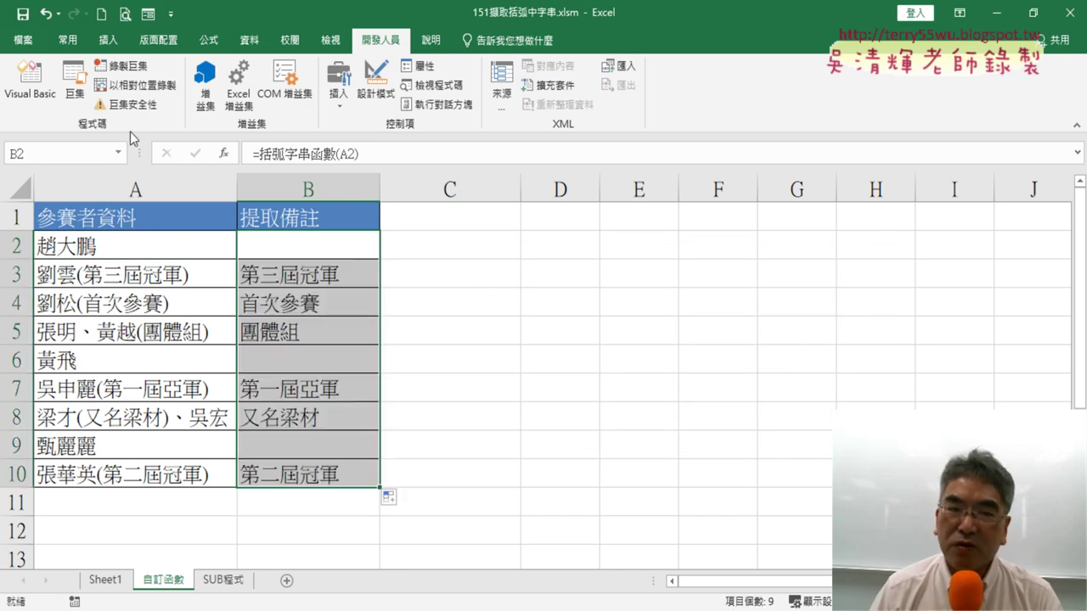
# Open the VBA editor, move it to the upper right, widen it, and open the Macros list.
pyautogui.click(11, 88)
pyautogui.moveTo(336, 151); pyautogui.dragTo(742, 78)
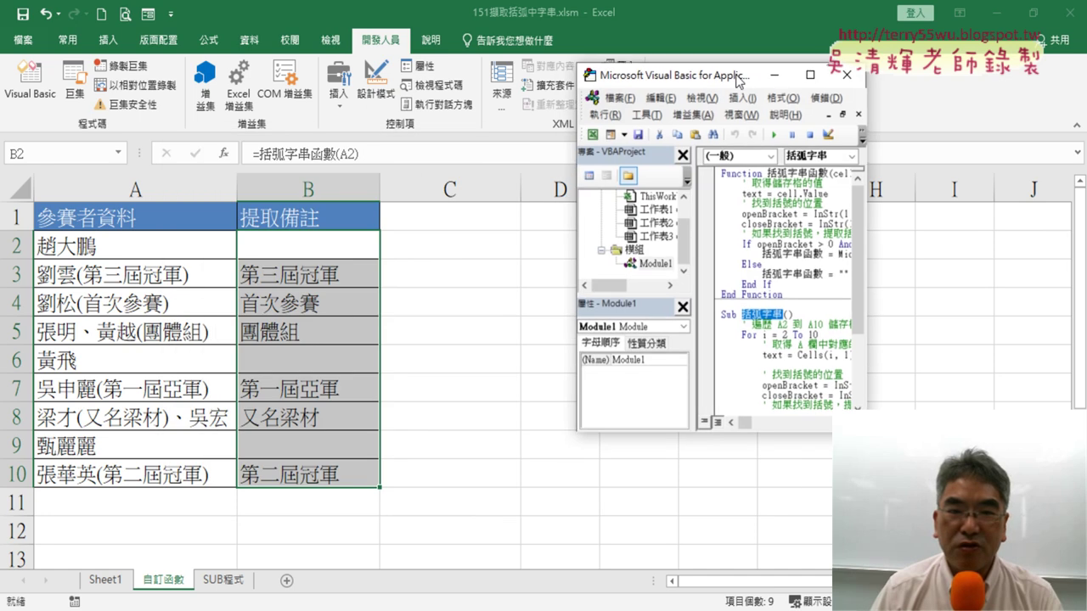
pyautogui.moveTo(864, 237); pyautogui.dragTo(1040, 238)
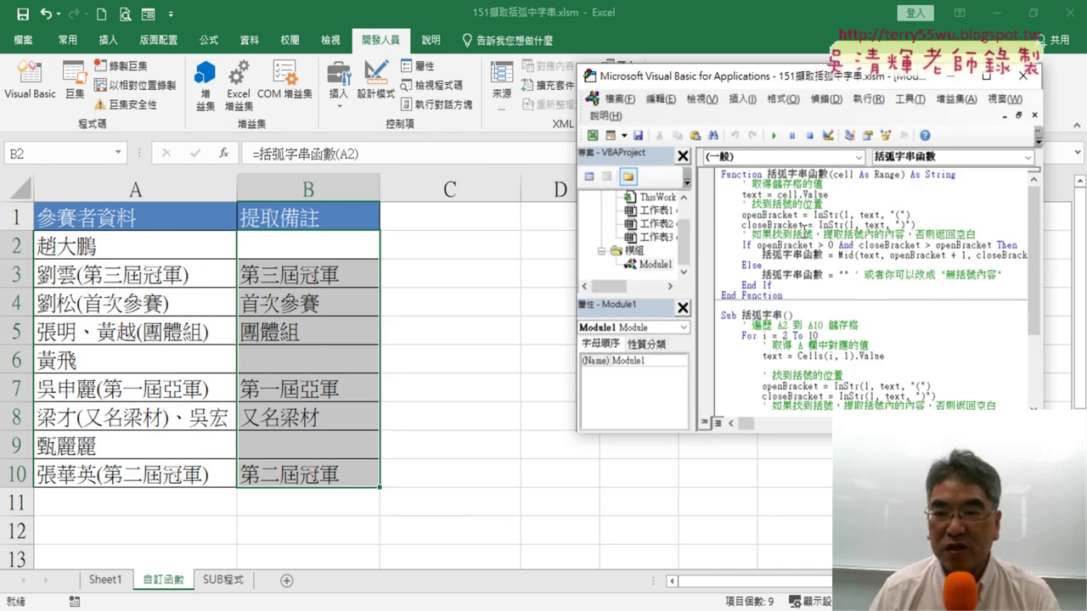
pyautogui.click(772, 136)
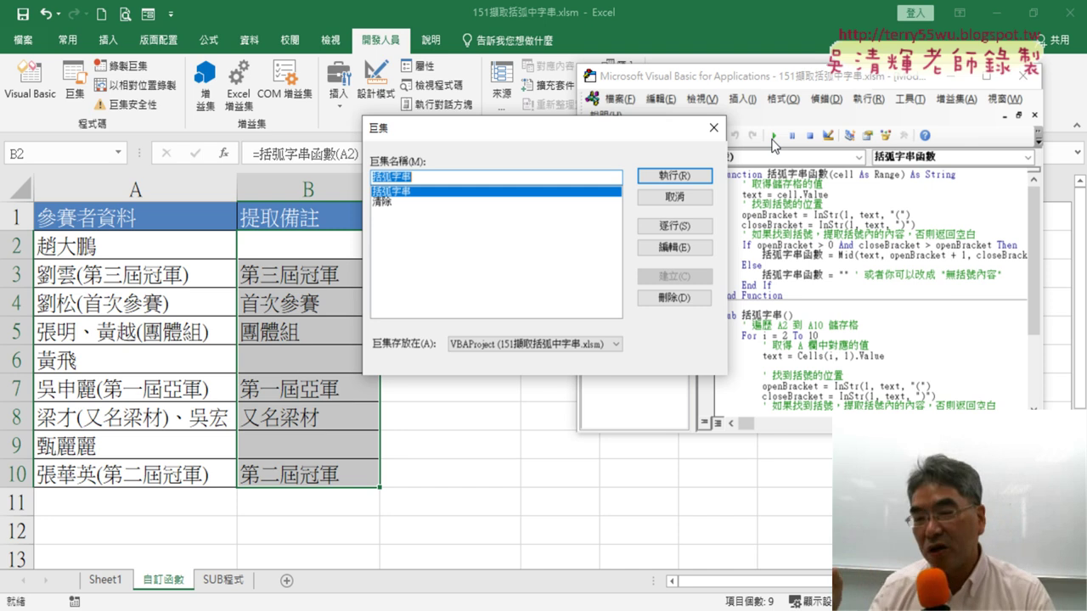
# Cancel the Macros dialog to return to the VBA editor.
pyautogui.click(713, 127)
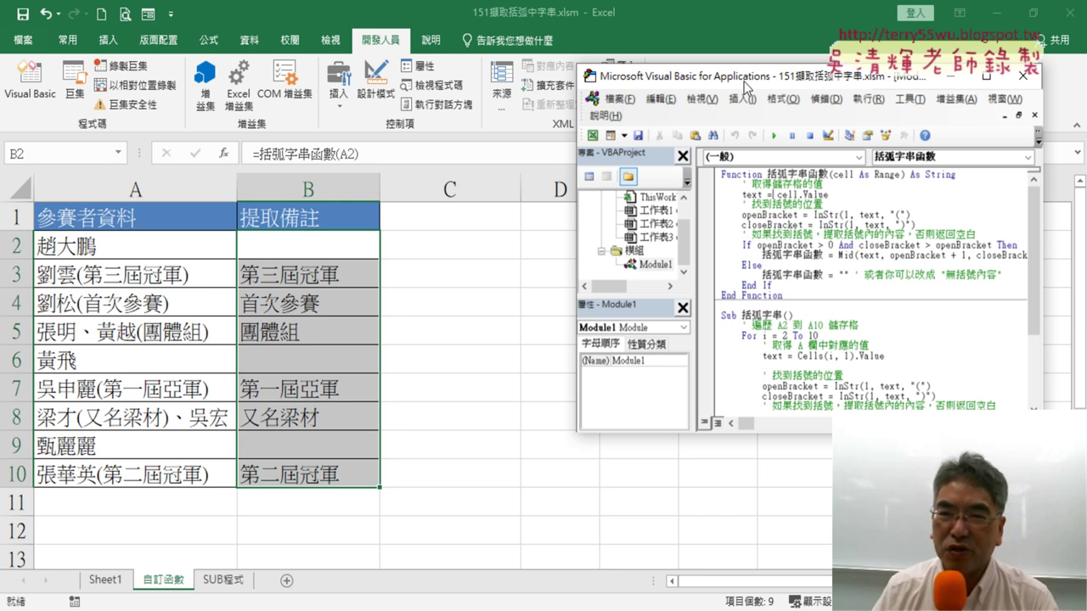
# Move and enlarge the code editor, then open Tools > Options and drag the dialog aside.
pyautogui.moveTo(747, 84); pyautogui.dragTo(469, 43)
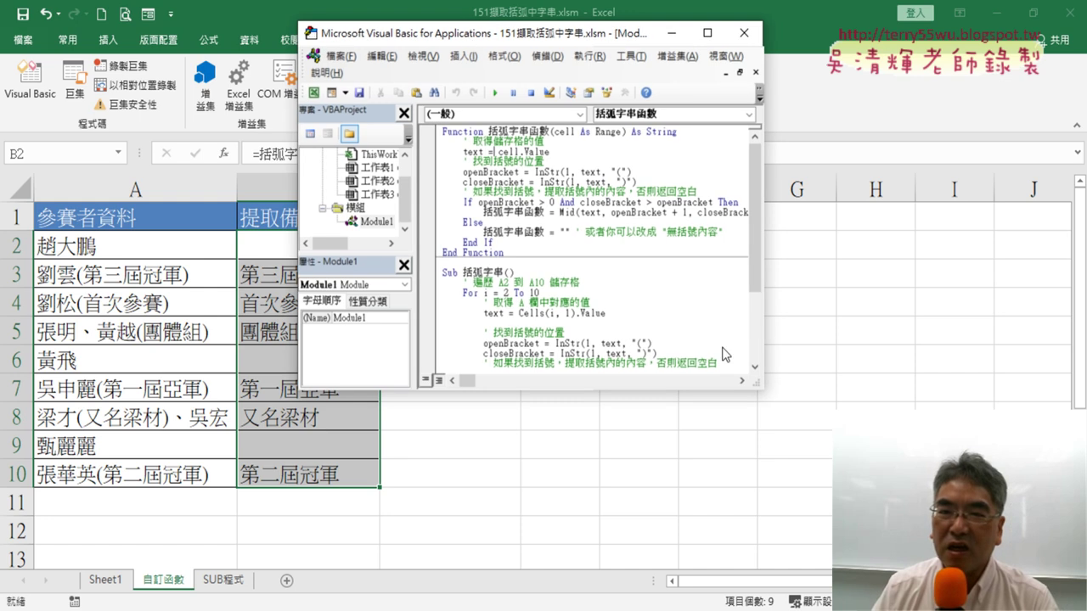
pyautogui.moveTo(763, 392); pyautogui.dragTo(984, 535)
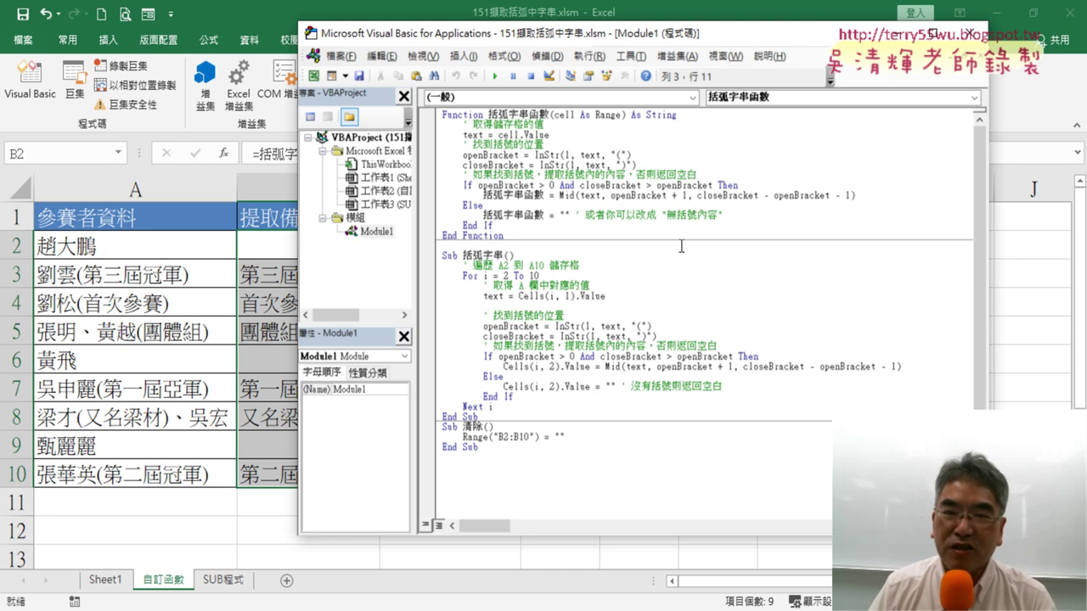
pyautogui.click(642, 59)
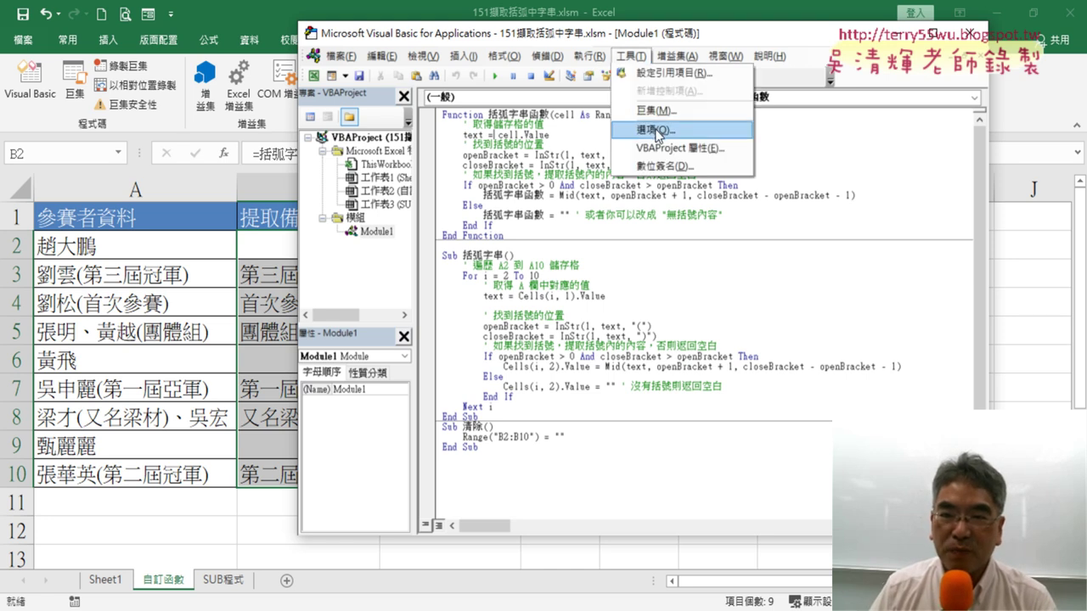
pyautogui.click(656, 129)
pyautogui.moveTo(577, 129); pyautogui.dragTo(892, 217)
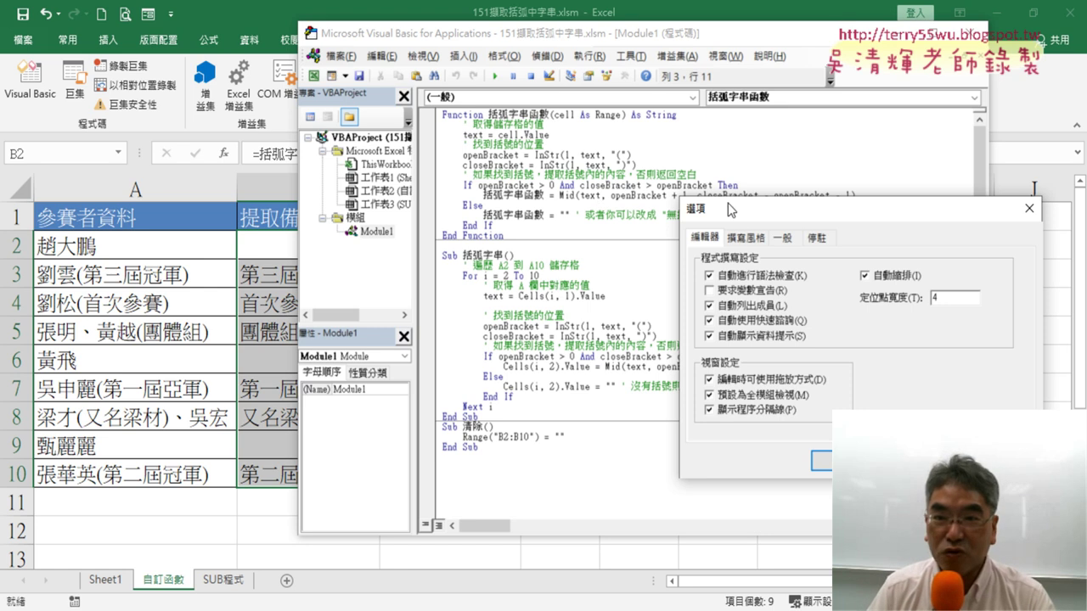
# On the Editor Format tab, set the code font size to 18 and confirm.
pyautogui.click(748, 240)
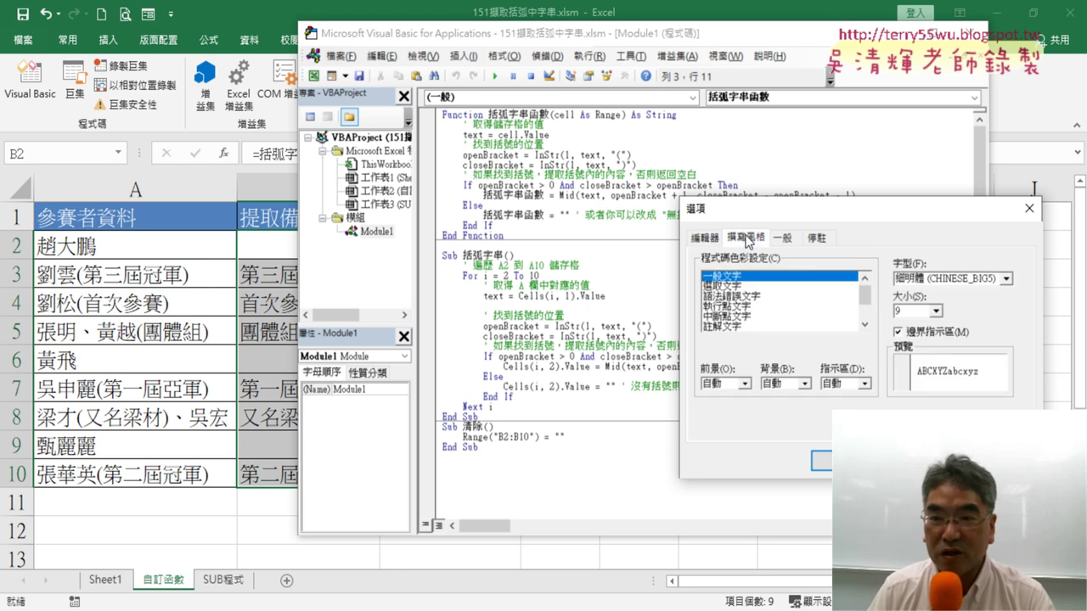
pyautogui.click(936, 312)
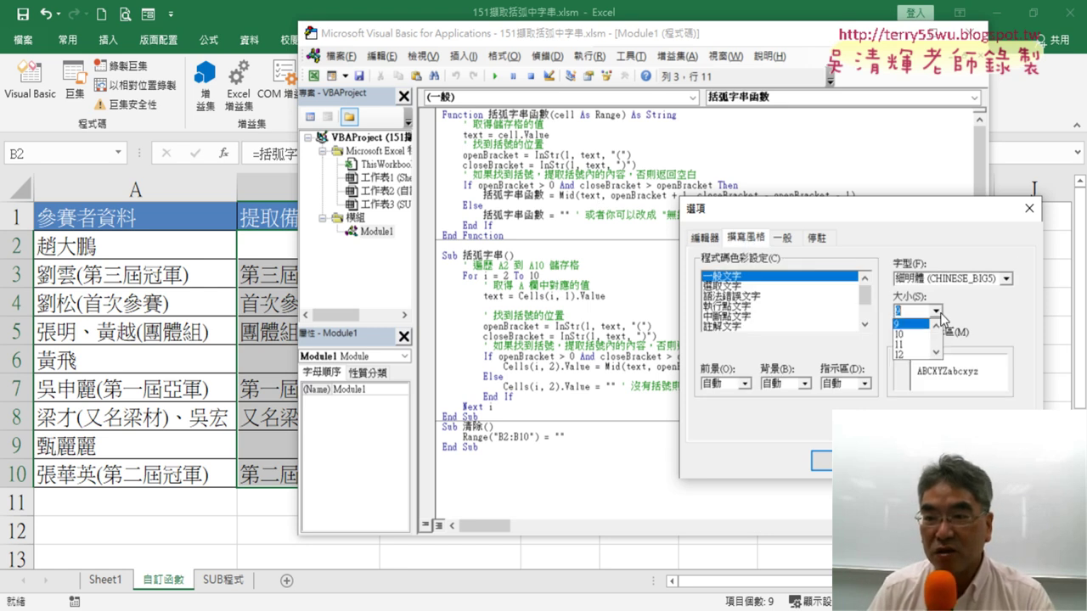
pyautogui.click(922, 357)
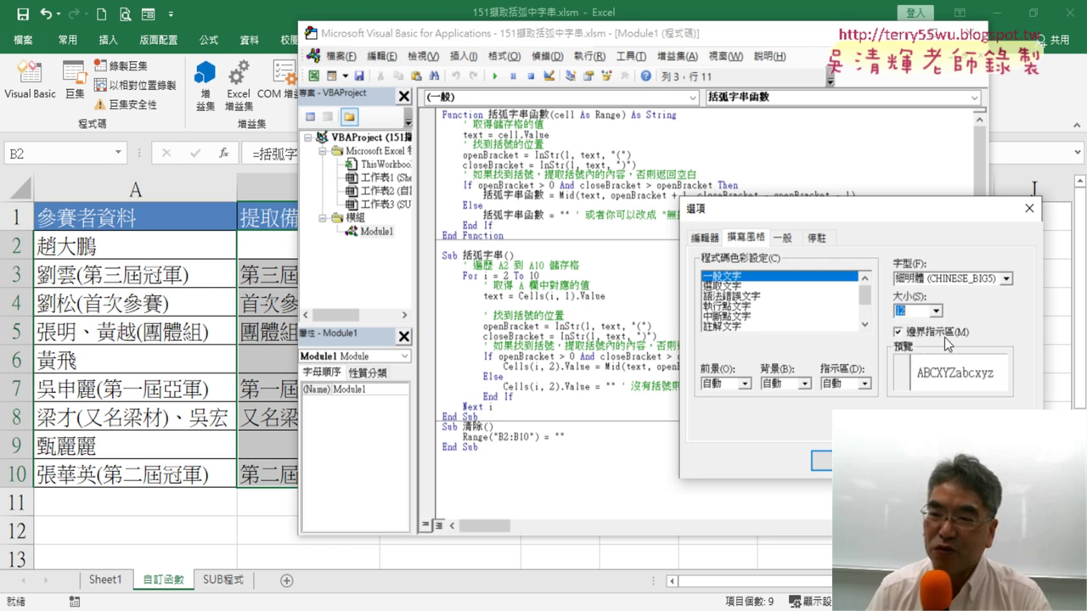
pyautogui.click(936, 312)
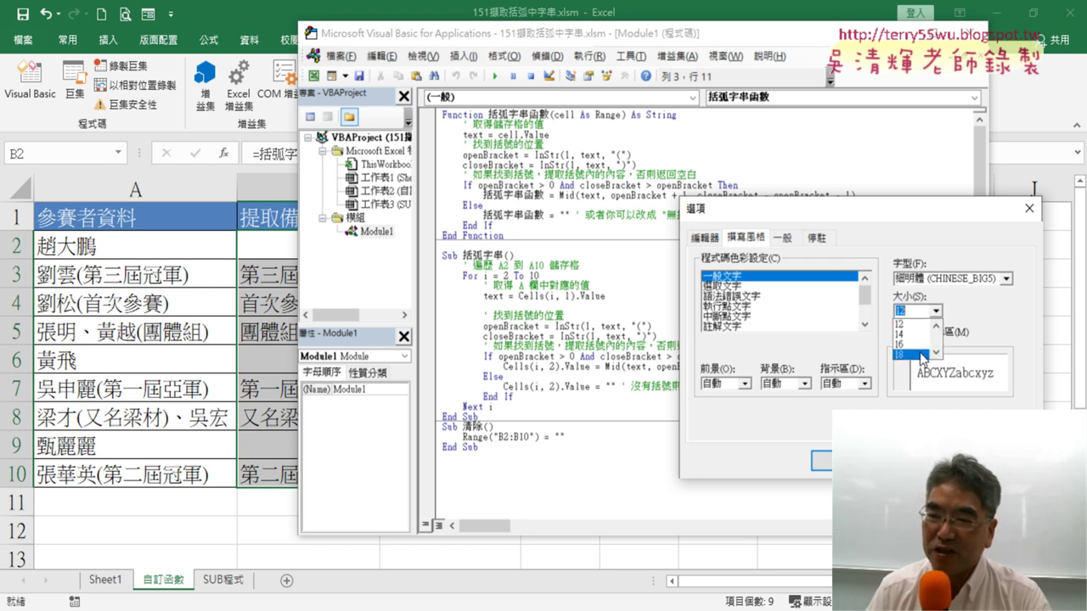
pyautogui.click(922, 357)
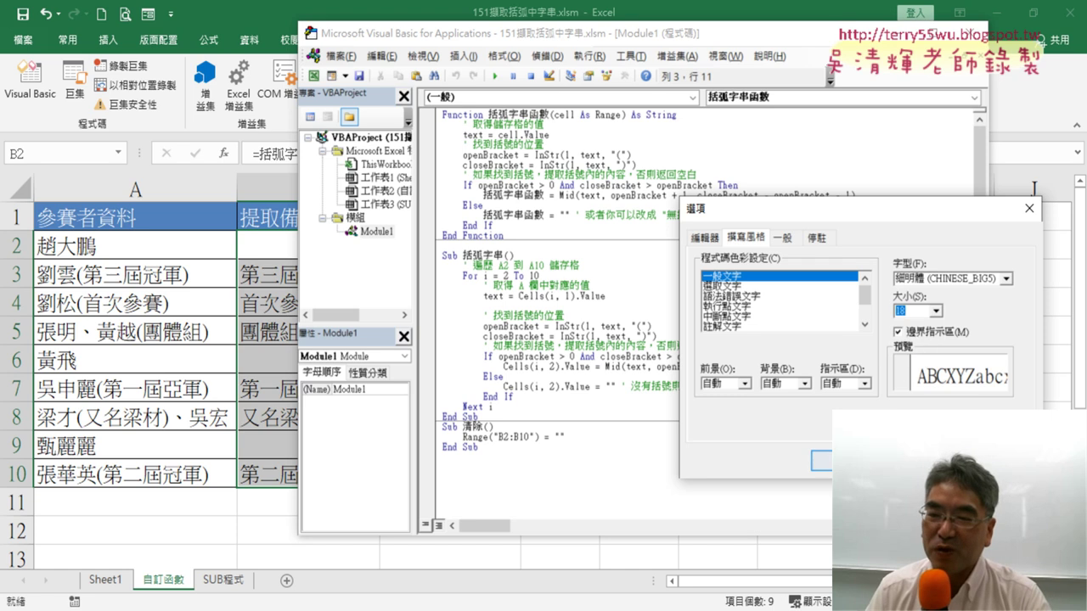
pyautogui.press('Return')
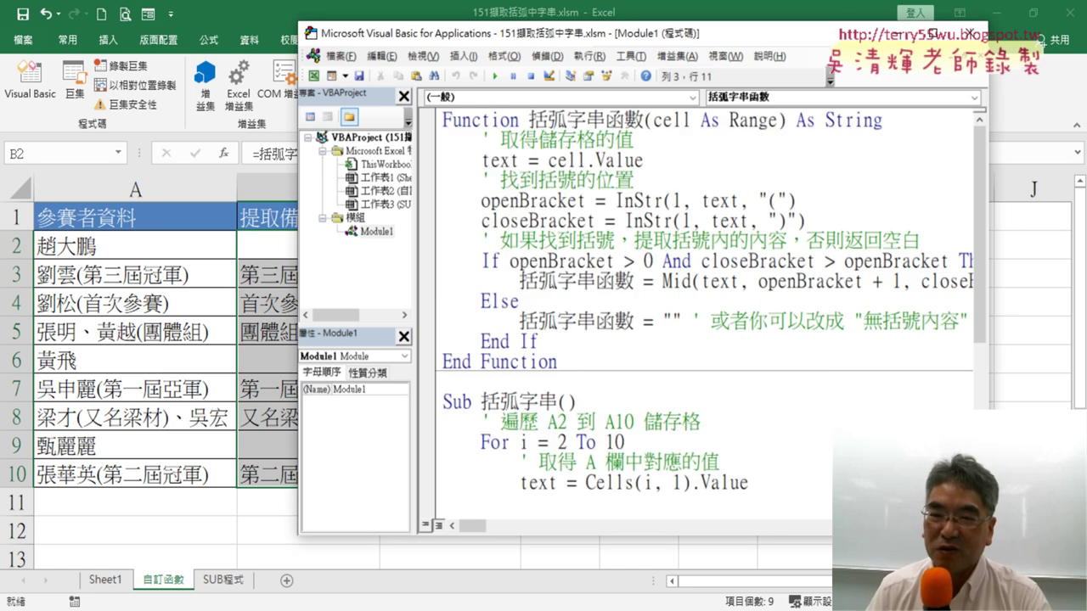
# Shift the VBA editor left and widen it until 括弧字串函數's full code lines are visible.
pyautogui.scroll(-1, 968, 244)
pyautogui.scroll(-4, 969, 244)
pyautogui.scroll(5, 969, 244)
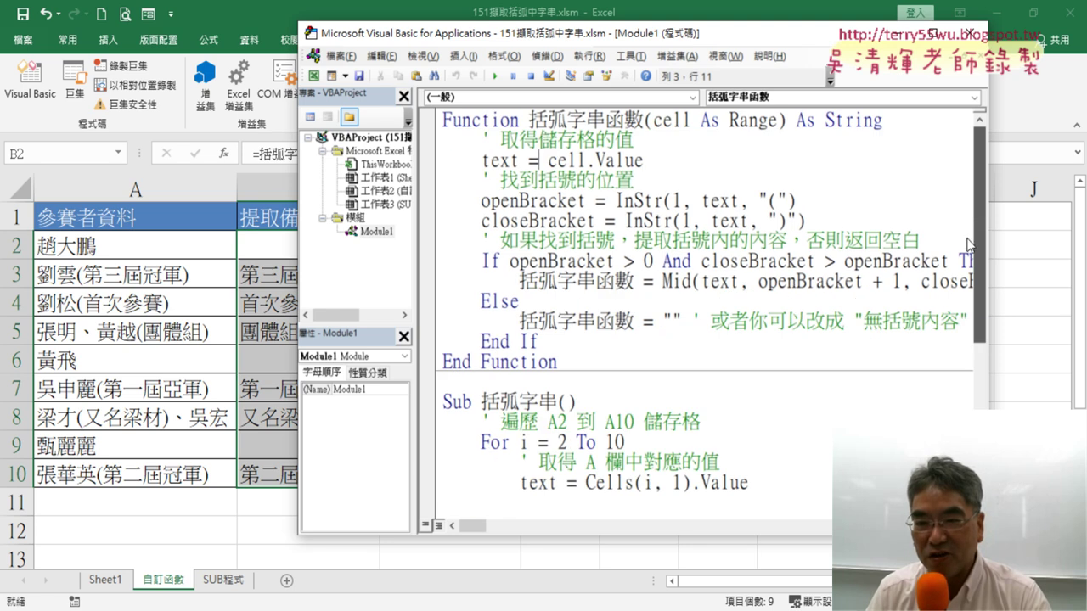
pyautogui.moveTo(699, 34); pyautogui.dragTo(579, 35)
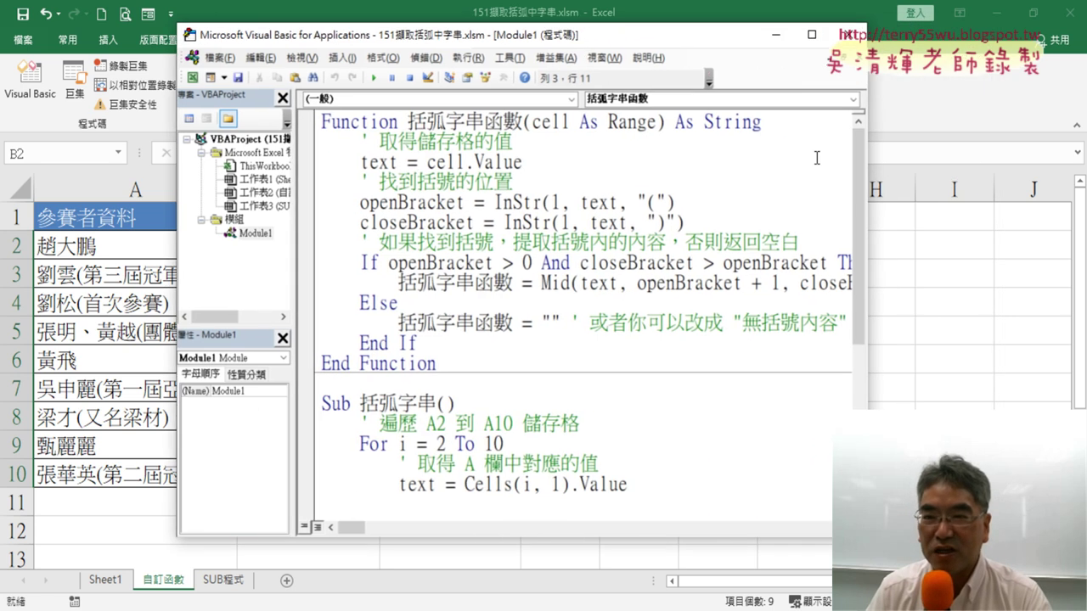
pyautogui.moveTo(867, 162); pyautogui.dragTo(979, 161)
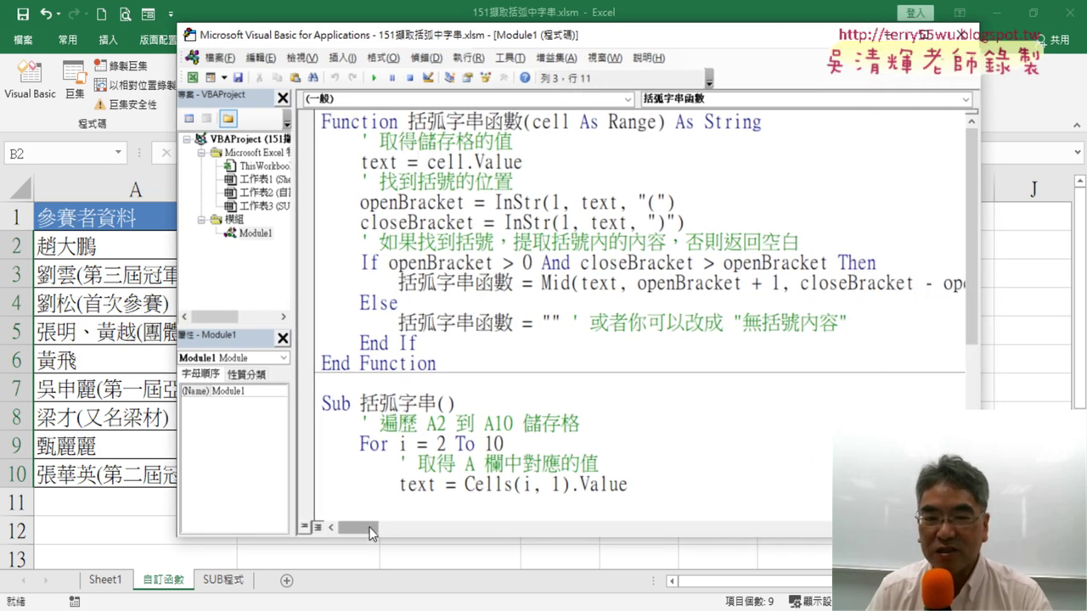
pyautogui.moveTo(370, 532)
pyautogui.mouseDown()
pyautogui.moveTo(399, 532)
pyautogui.moveTo(370, 533)
pyautogui.mouseUp()
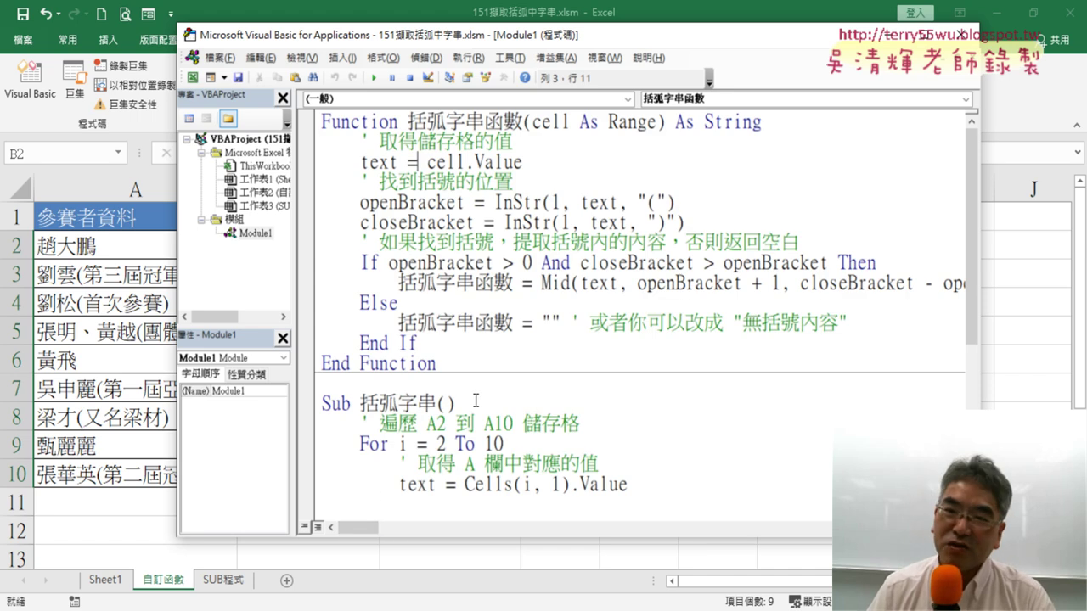
pyautogui.moveTo(979, 326); pyautogui.dragTo(1057, 326)
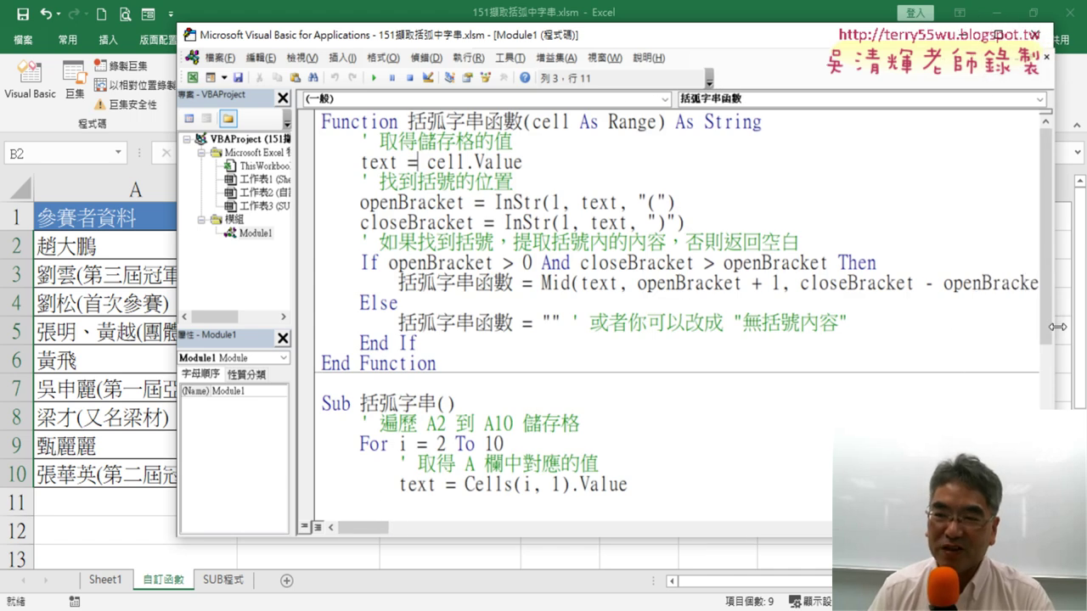
pyautogui.moveTo(605, 35); pyautogui.dragTo(485, 38)
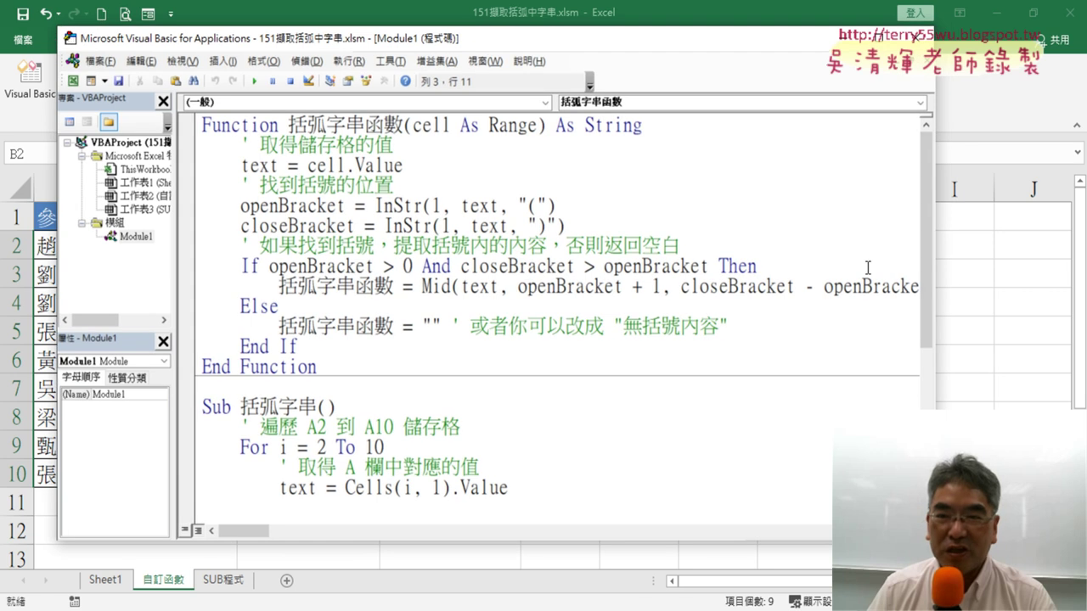
pyautogui.moveTo(938, 288); pyautogui.dragTo(1030, 294)
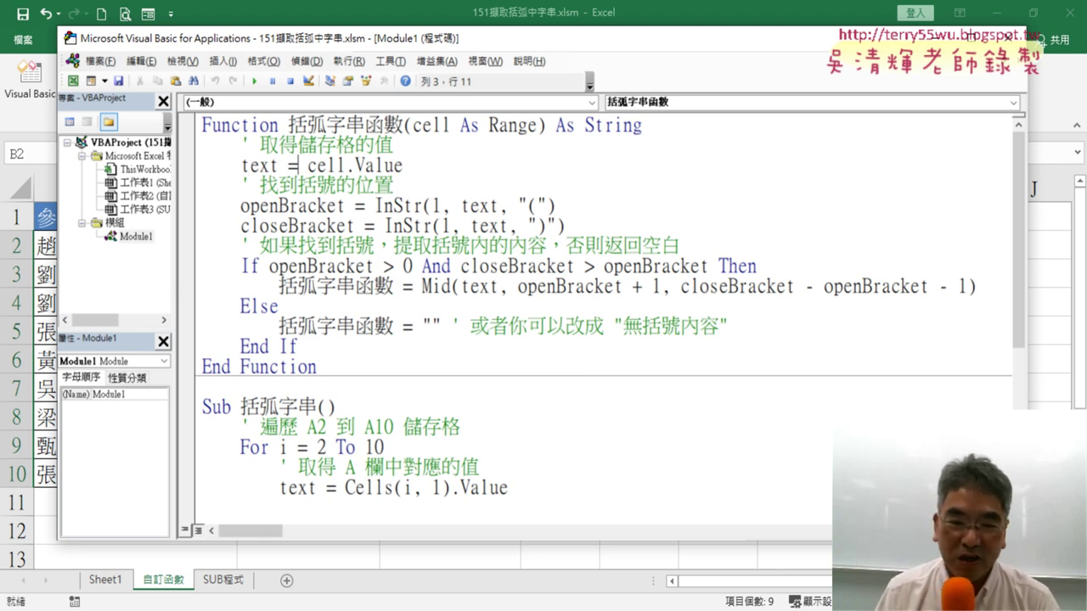
# Close the VBA editor and Excel without saving, then open 152分別擷取長寬高.xlsx from File Explorer.
pyautogui.click(1015, 38)
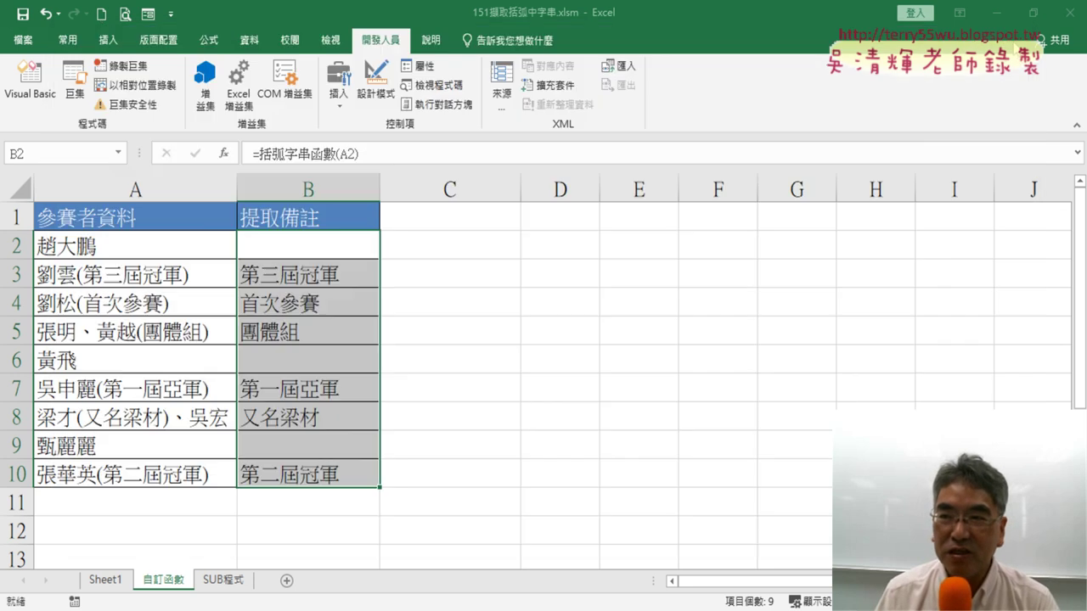
pyautogui.click(1072, 14)
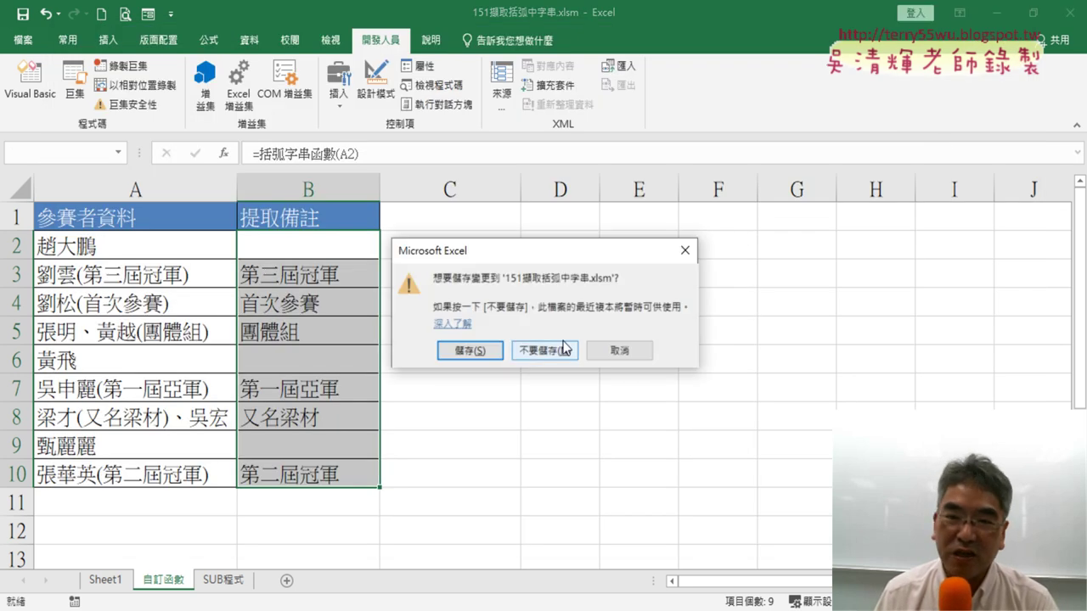
pyautogui.click(470, 350)
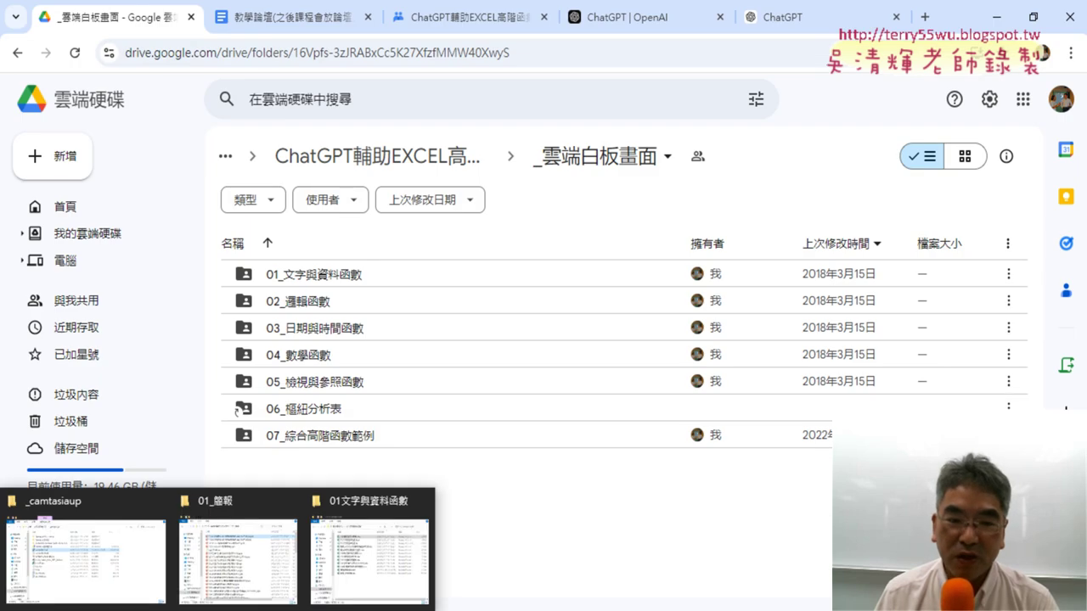
pyautogui.click(347, 586)
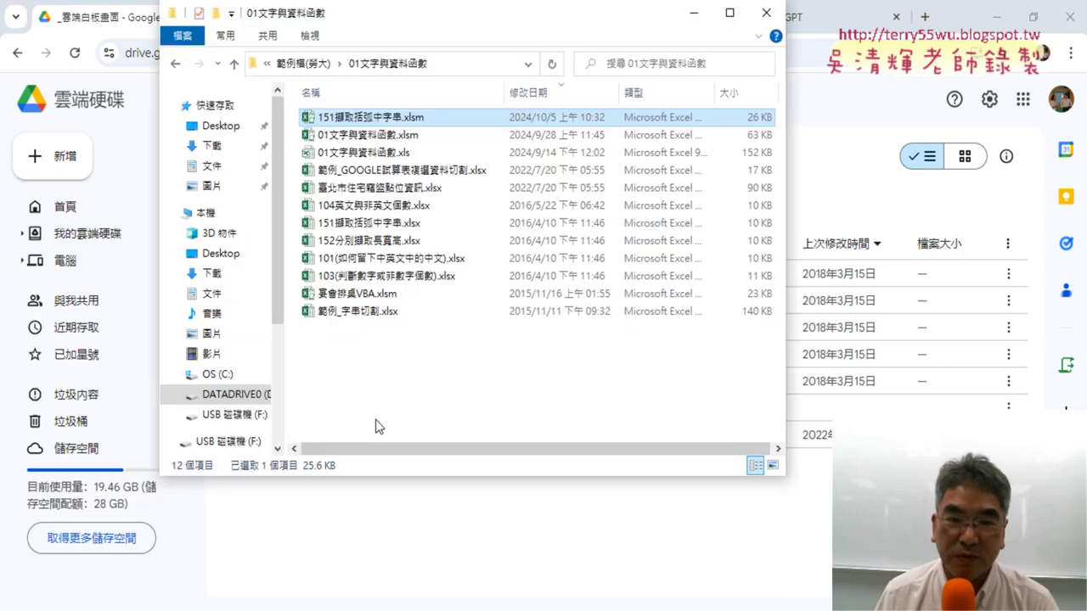
pyautogui.doubleClick(381, 242)
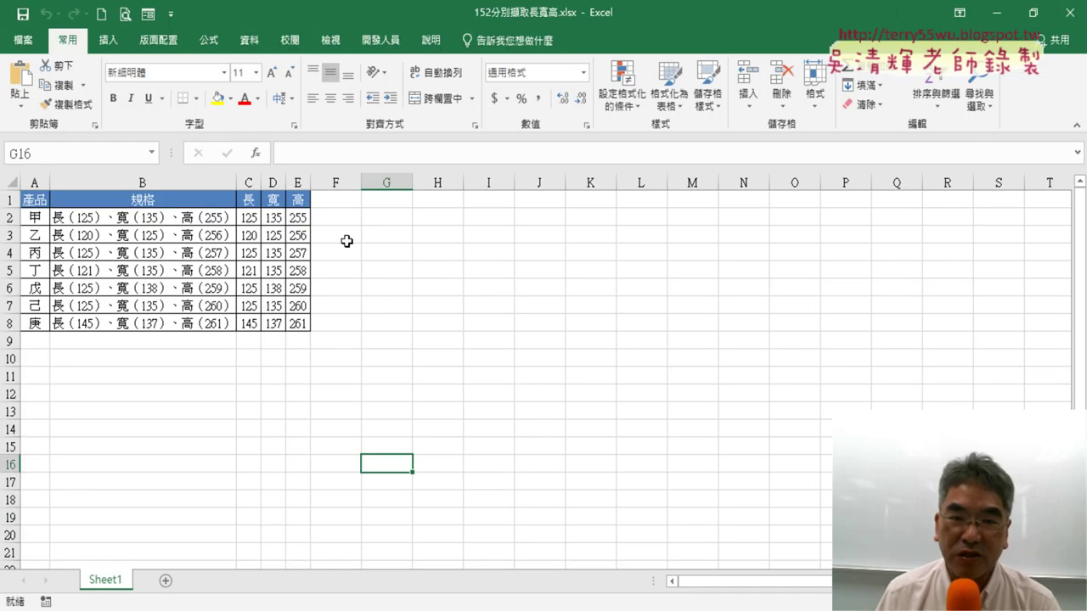
# Delete the 長, 寬, 高 values in C2:E8, then reselect the 規格 texts in B2:B8.
pyautogui.keyDown('ctrl'); pyautogui.scroll(4, 532, 372); pyautogui.keyUp('ctrl')
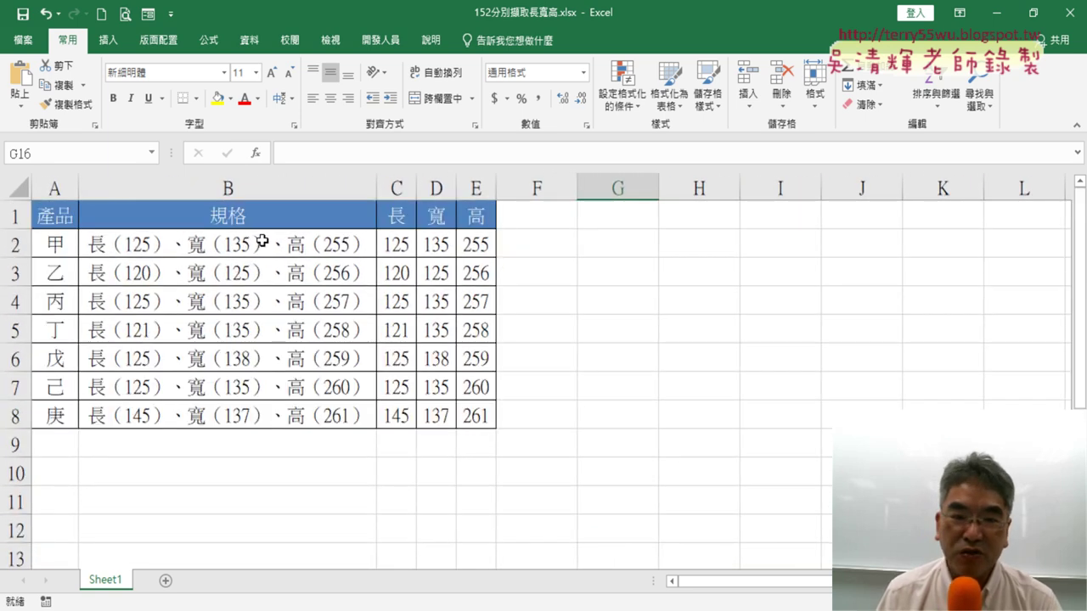
pyautogui.click(130, 214)
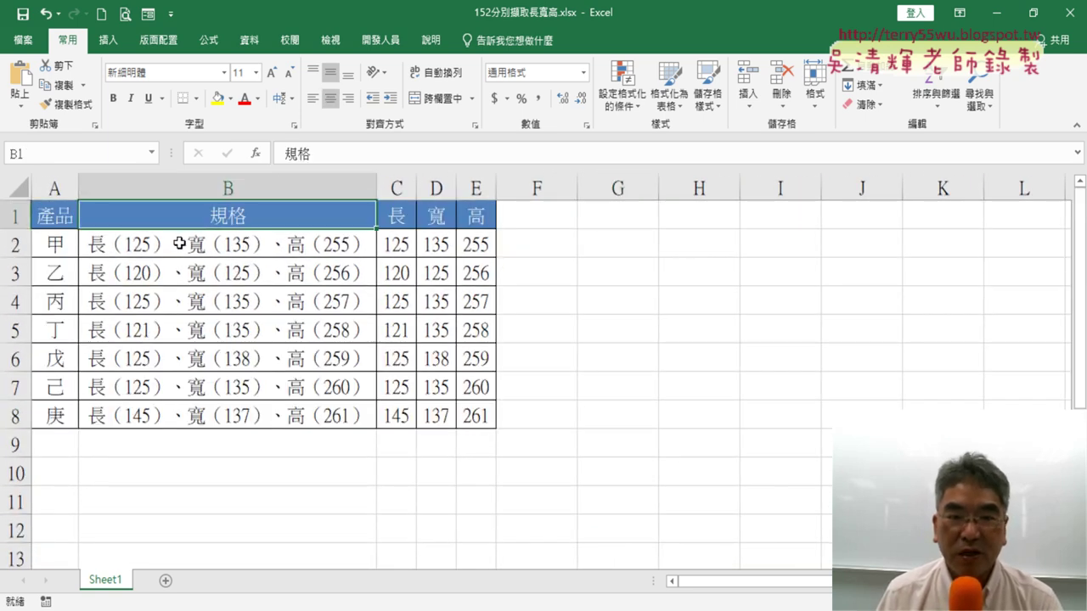
pyautogui.moveTo(177, 240); pyautogui.dragTo(201, 409)
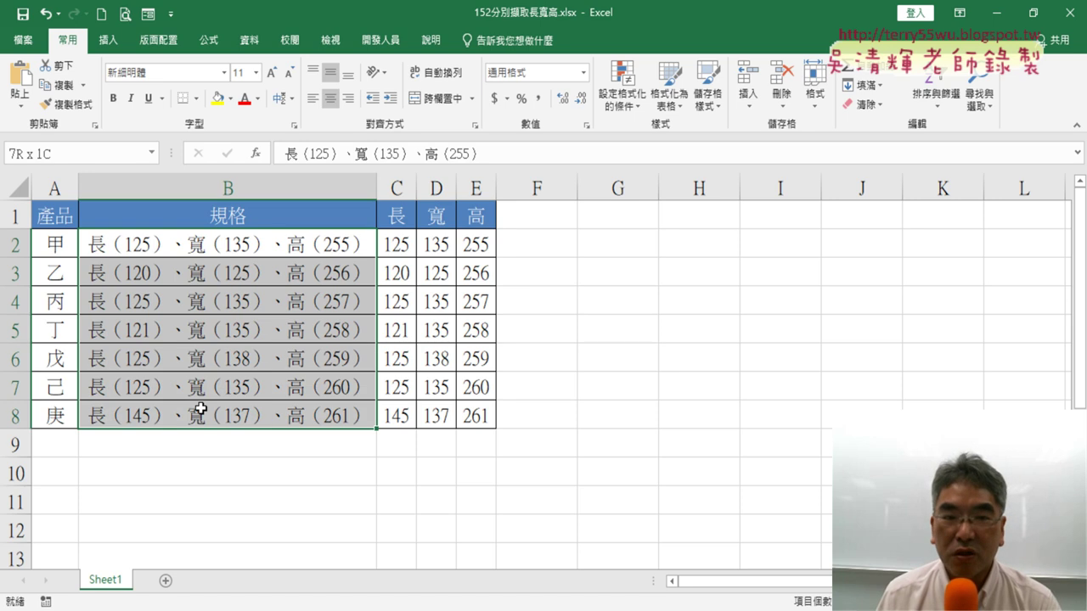
pyautogui.moveTo(396, 244); pyautogui.dragTo(480, 413)
pyautogui.press('Delete')
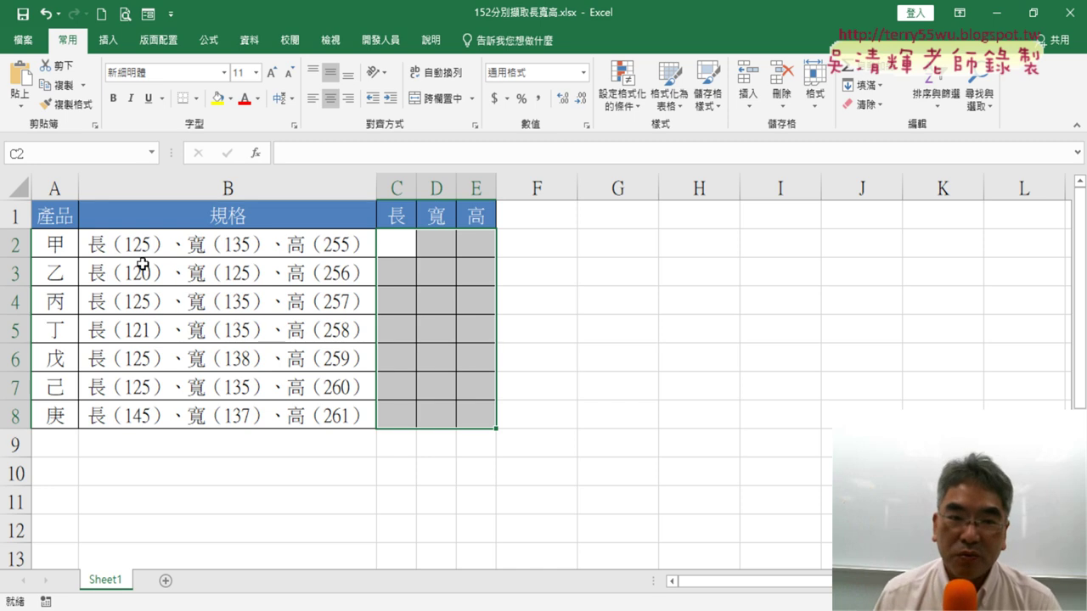
pyautogui.moveTo(224, 246); pyautogui.dragTo(238, 414)
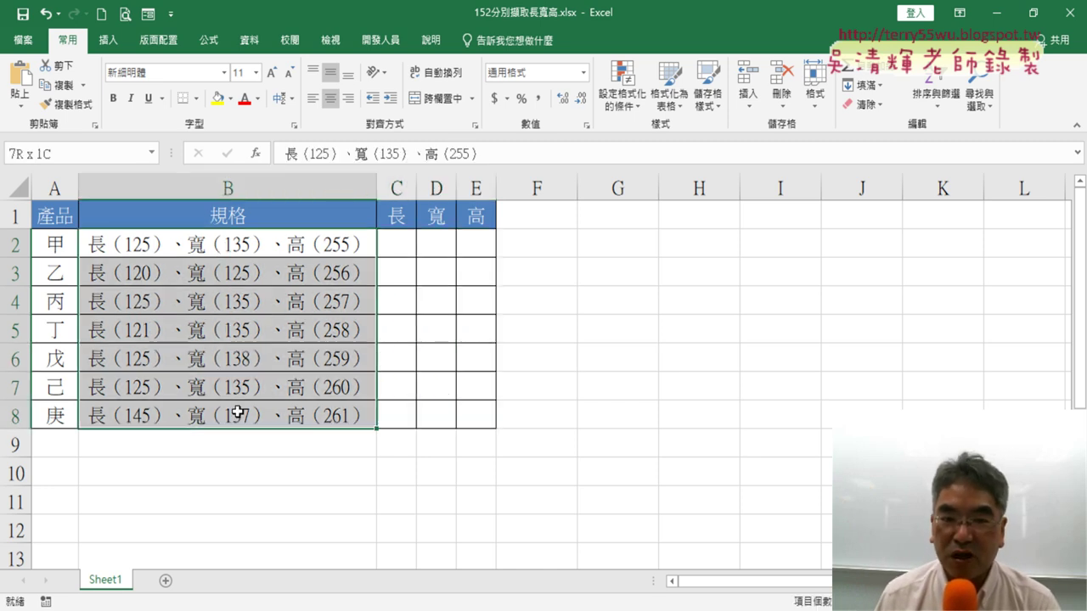